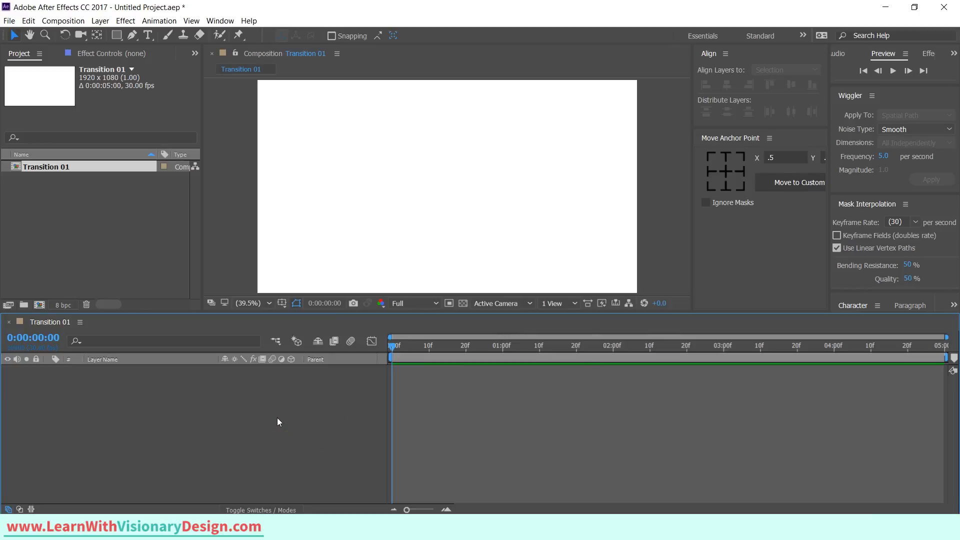
Create a new solid layer named BG.
key("ctrl+y")
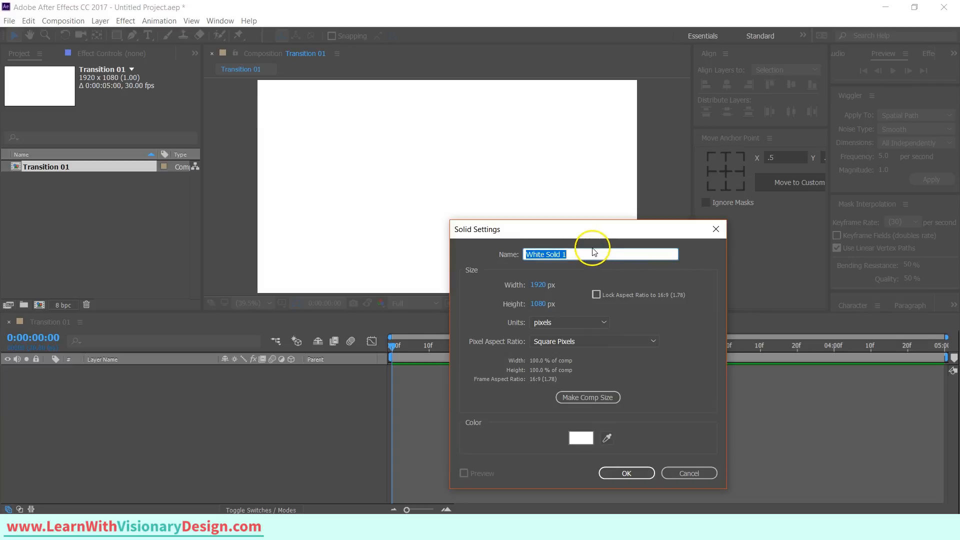
type("BG")
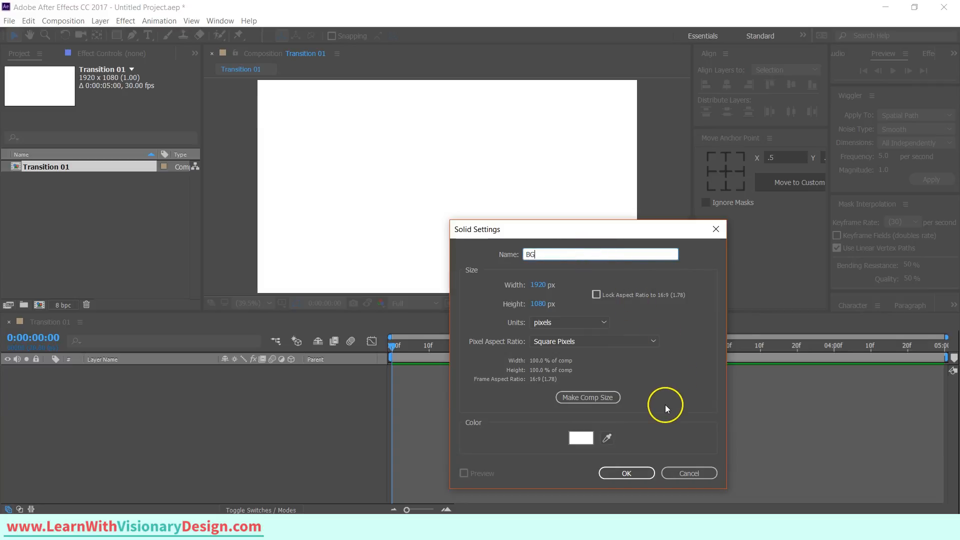
left_click(644, 471)
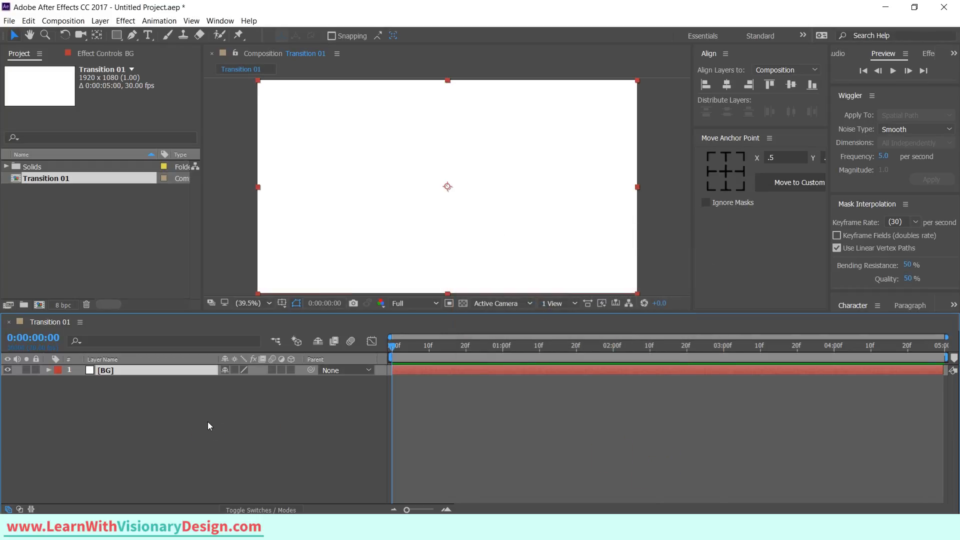
Create a full-frame rectangle shape layer and rename it Slide 1.
left_click(209, 423)
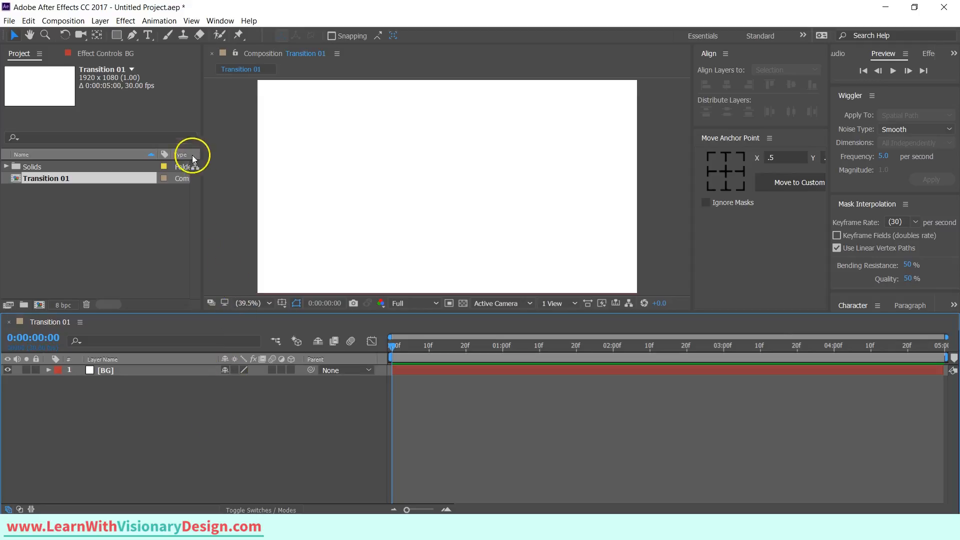
double_click(117, 36)
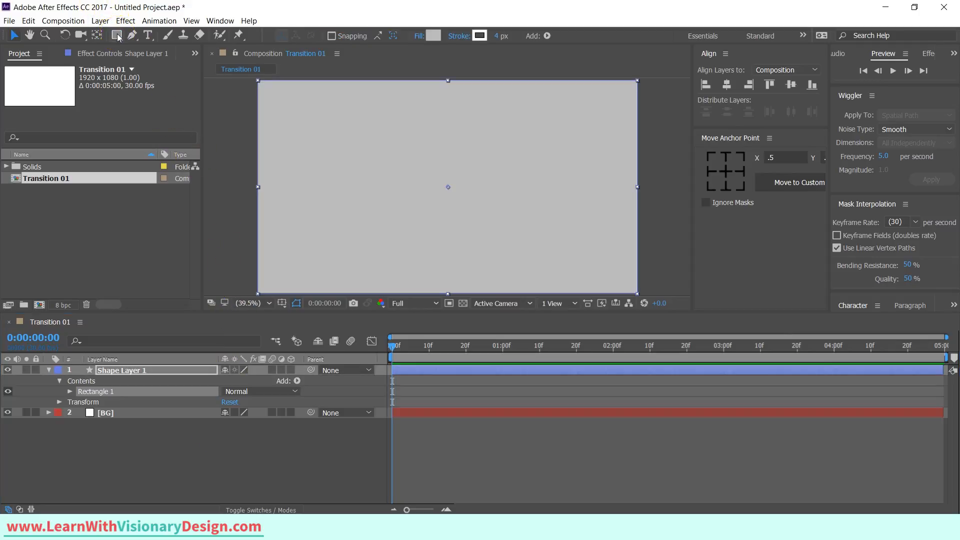
left_click(167, 373)
key("Return")
type("Sl")
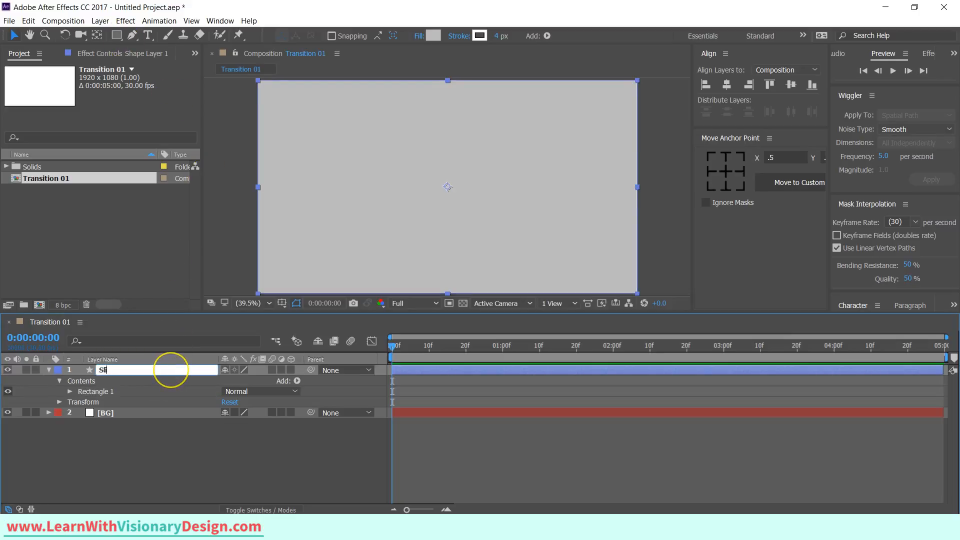
type("ide 1")
key("Return")
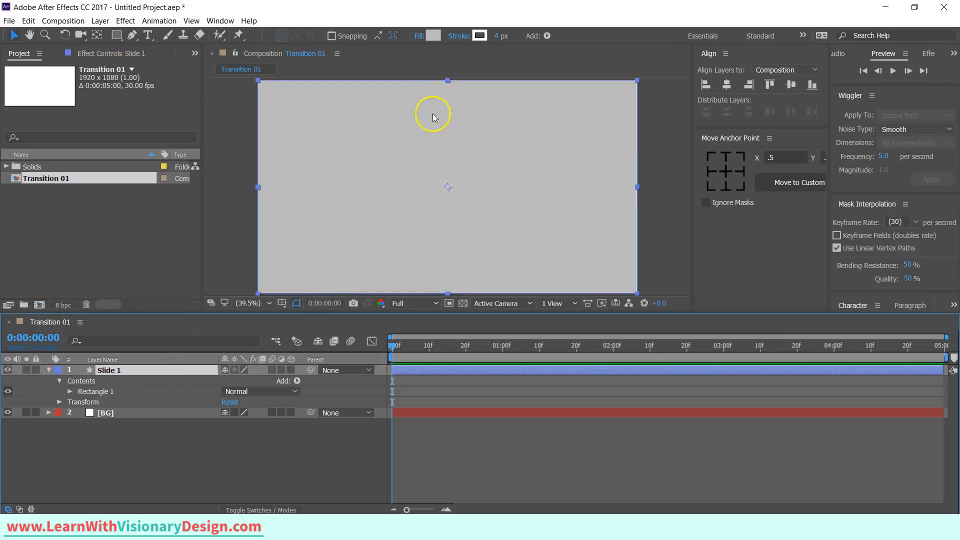
Set the rectangle's fill colour to the pasted teal hex 299B91.
left_click(432, 36)
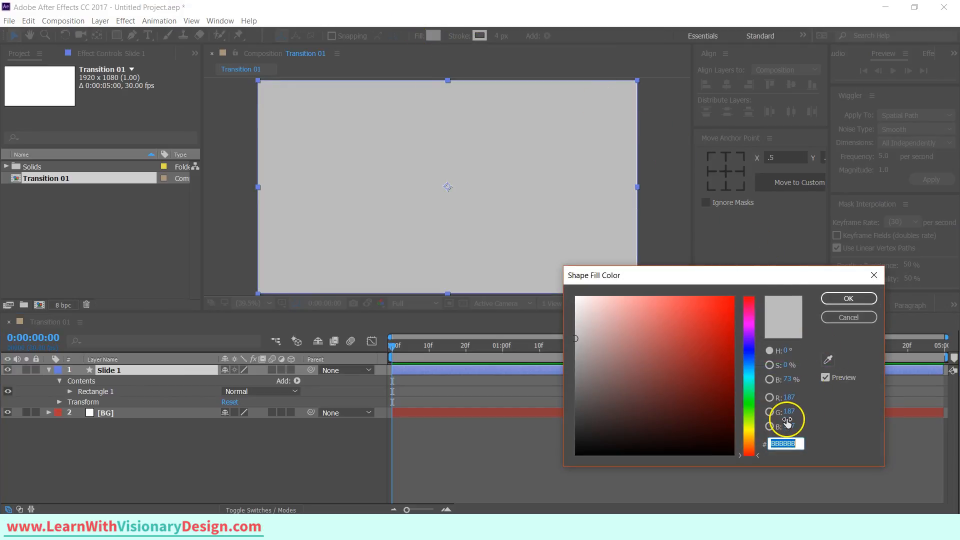
key("ctrl+v")
key("Return")
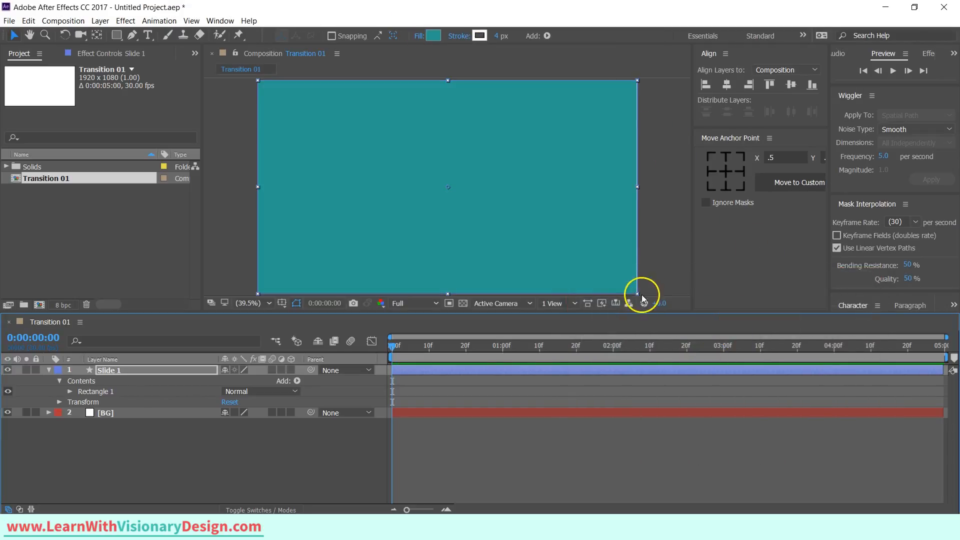
left_click(345, 462)
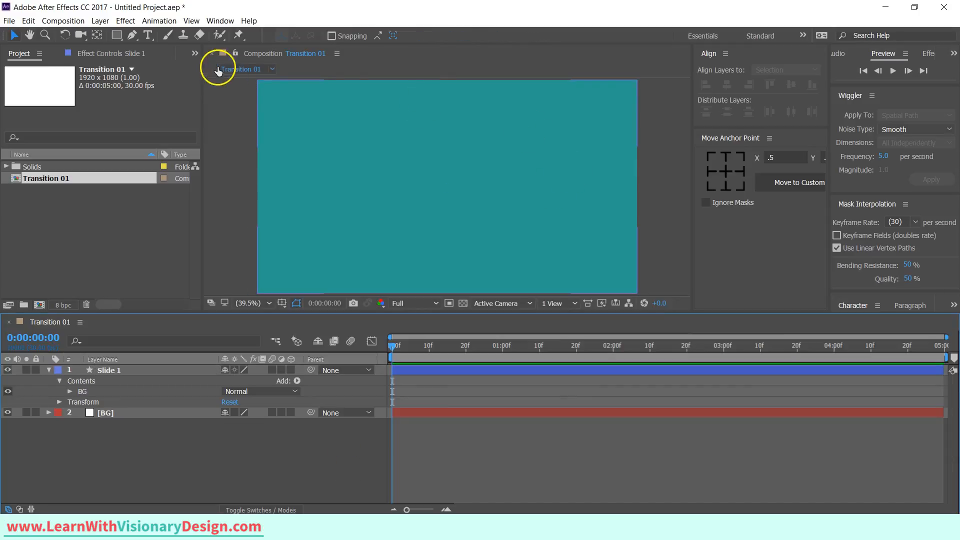
Draw a horizontal path across the top edge of the frame on Slide 1 with the Pen tool.
left_click(125, 370)
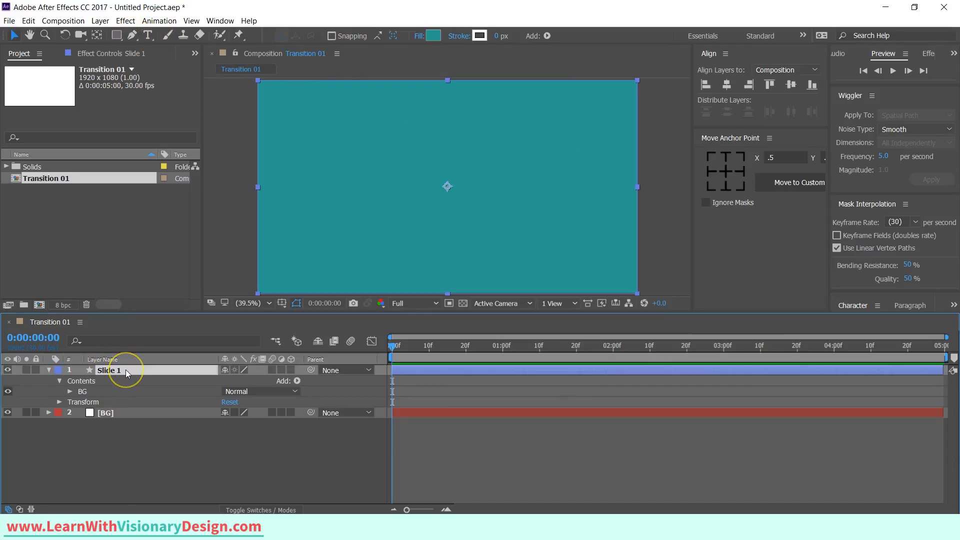
left_click(132, 35)
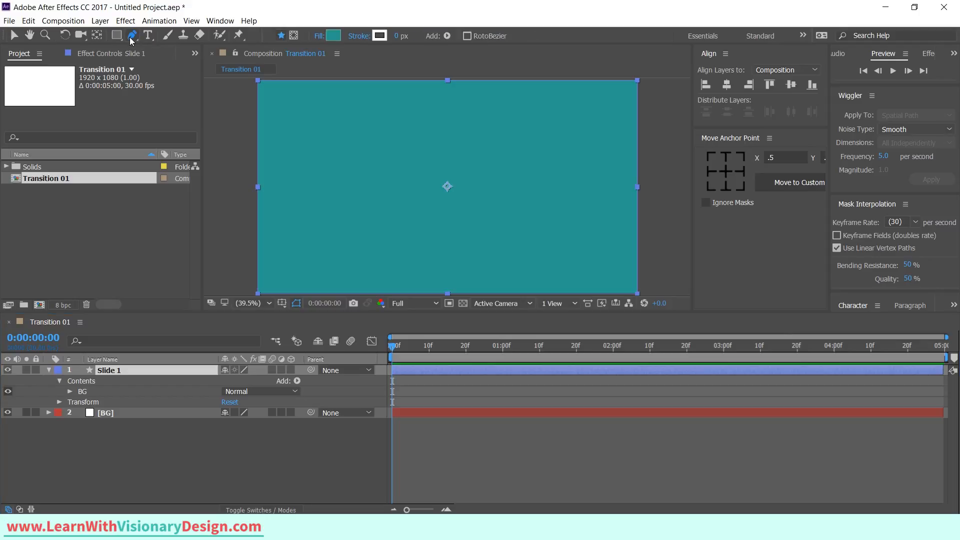
left_click(257, 86)
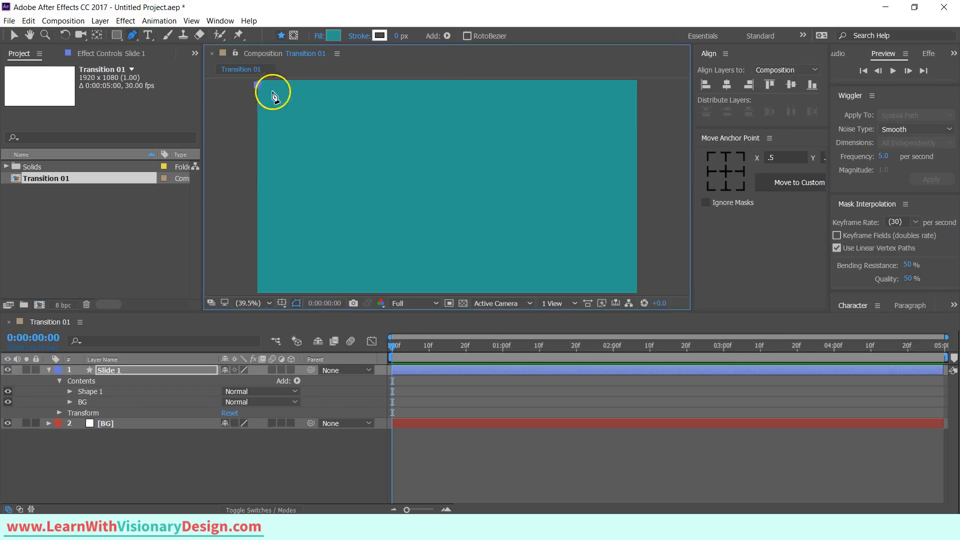
left_click(638, 86)
key("v")
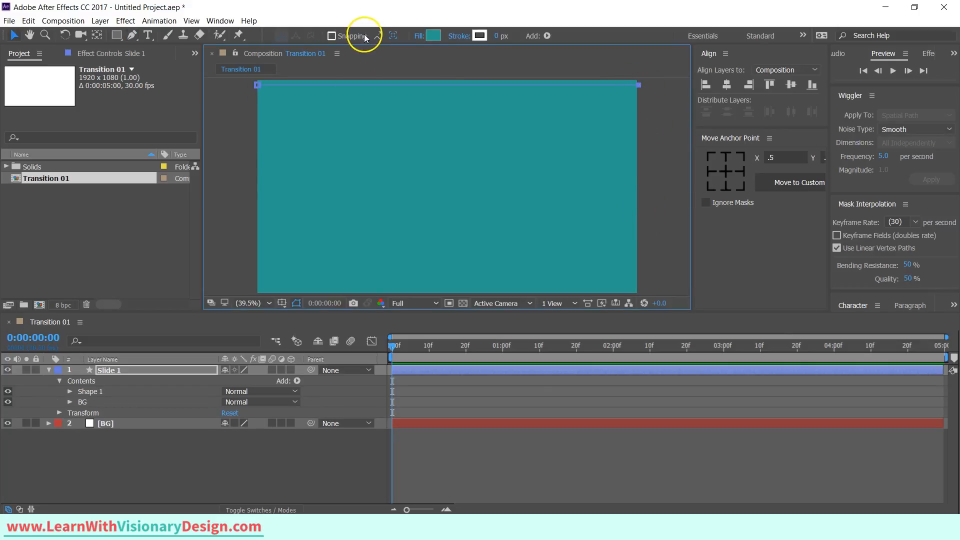
Set the line's stroke width to 4 px.
left_click(500, 36)
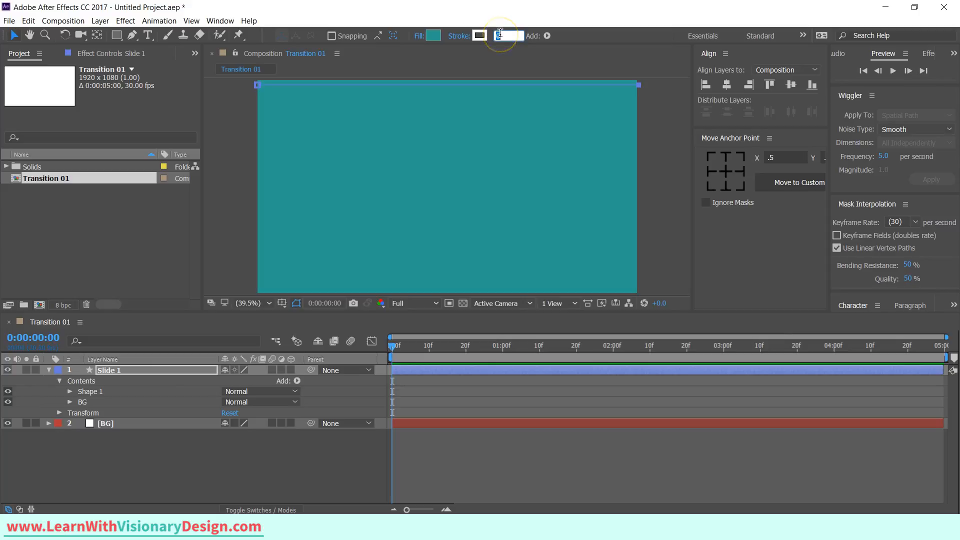
type("4")
key("Return")
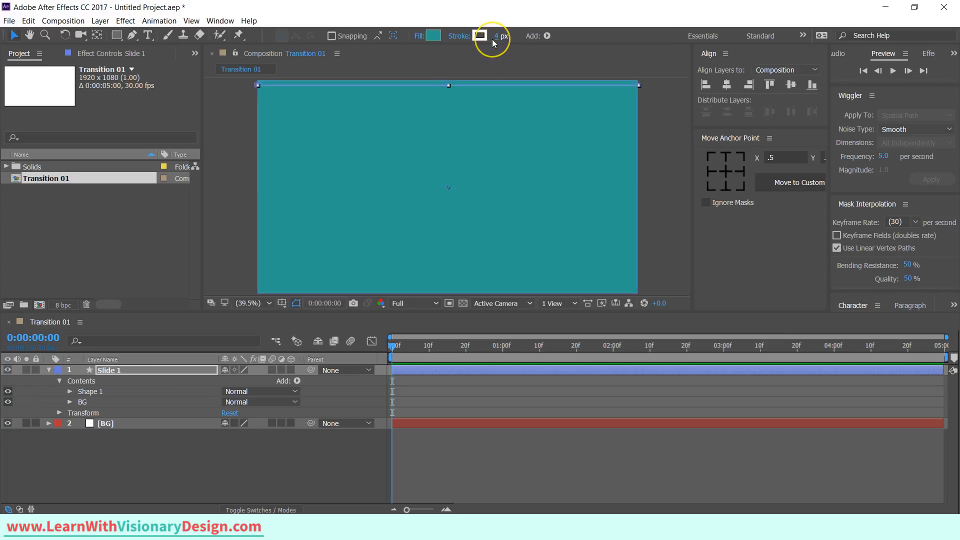
left_click(268, 454)
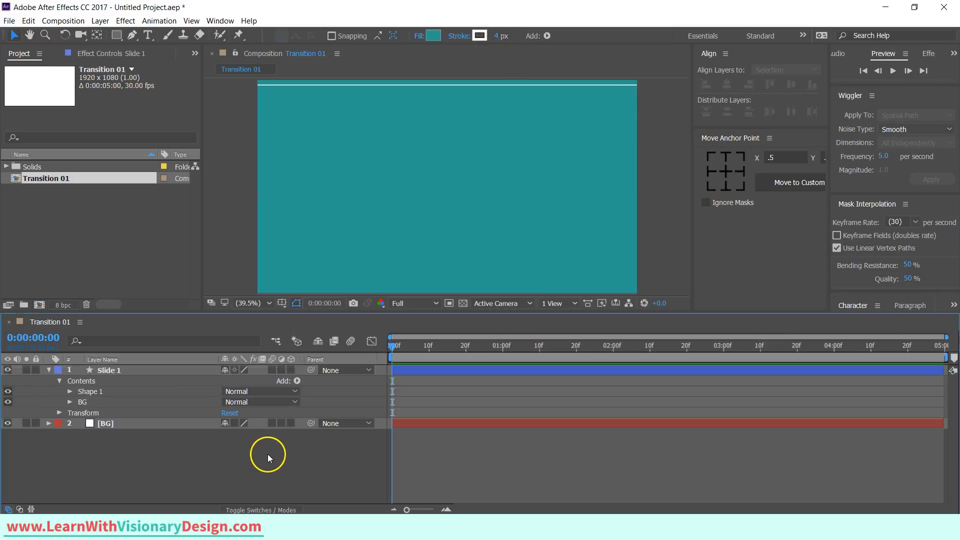
Rename the new shape group Horizontal lines.
left_click(105, 392)
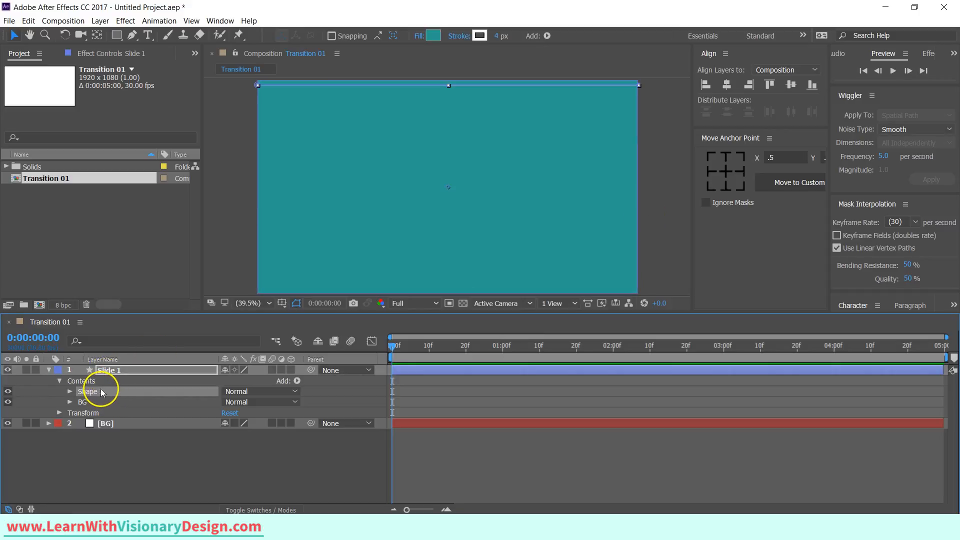
key("Return")
type("Ho")
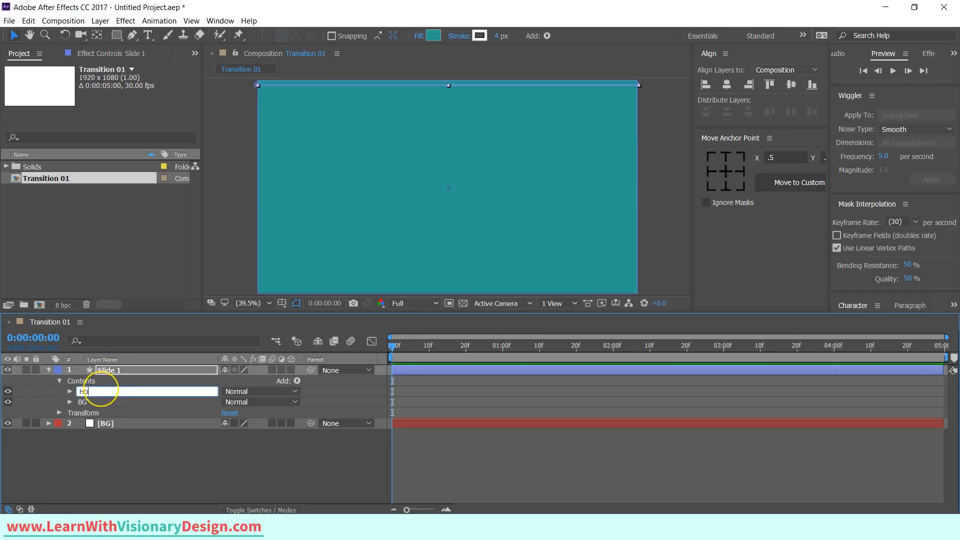
type("rizontal lines")
key("Return")
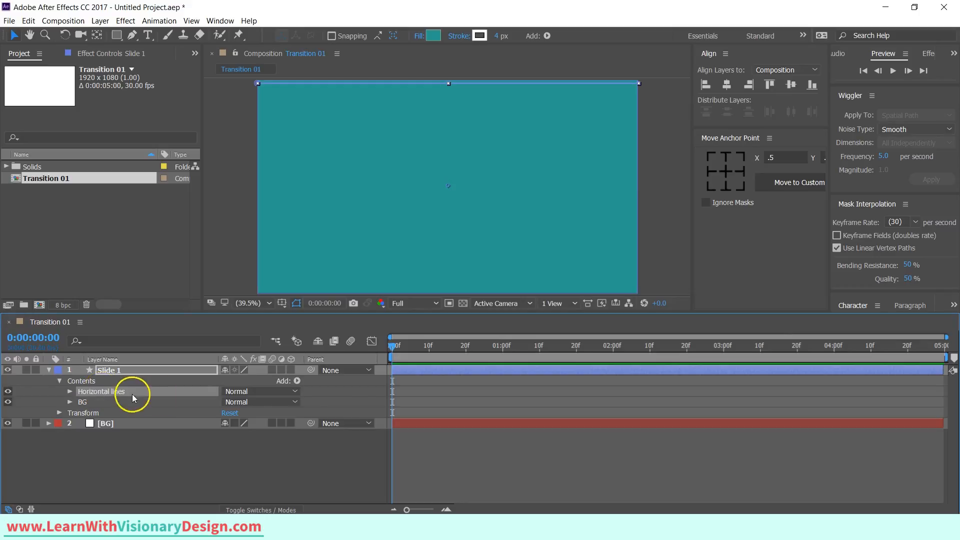
Add a Repeater to the Horizontal lines group and set its transform position to 0, 20.
left_click(297, 381)
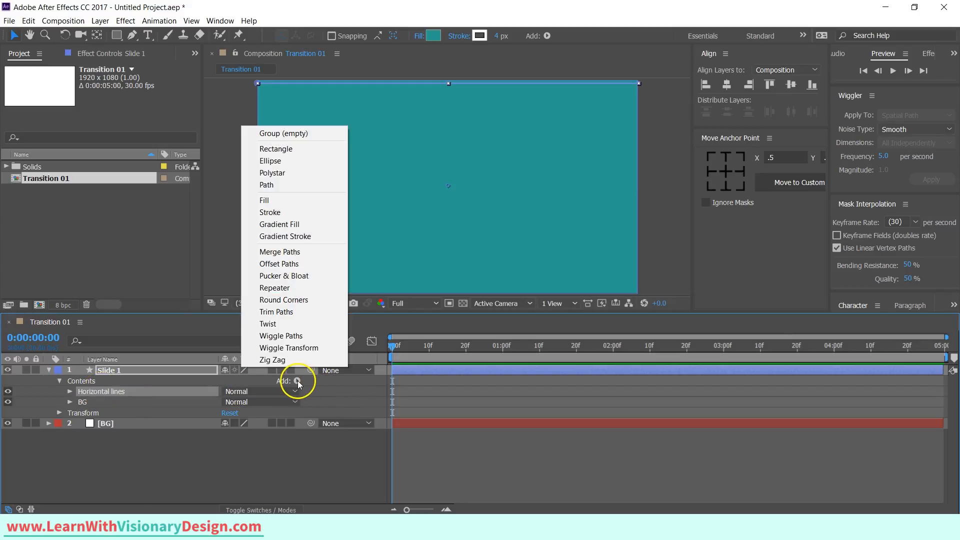
left_click(274, 288)
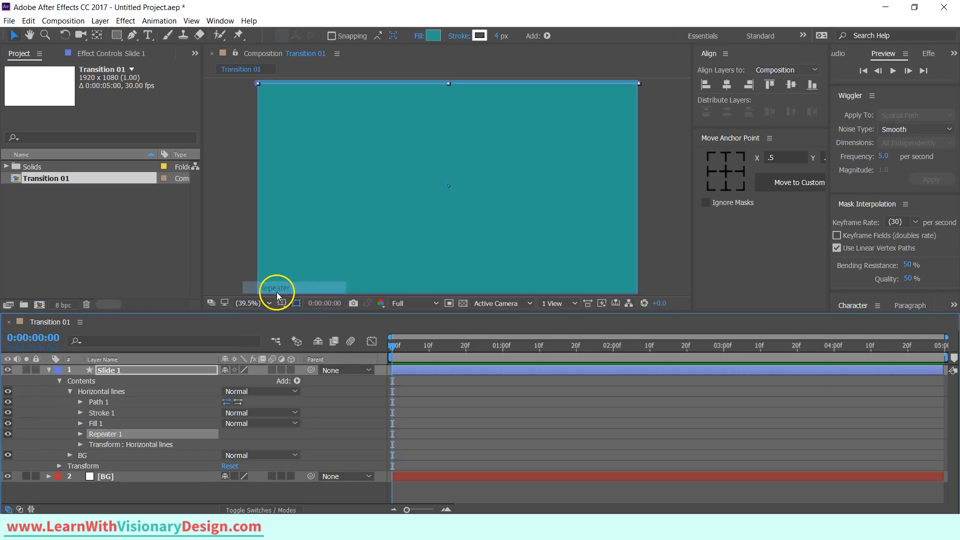
left_click(80, 433)
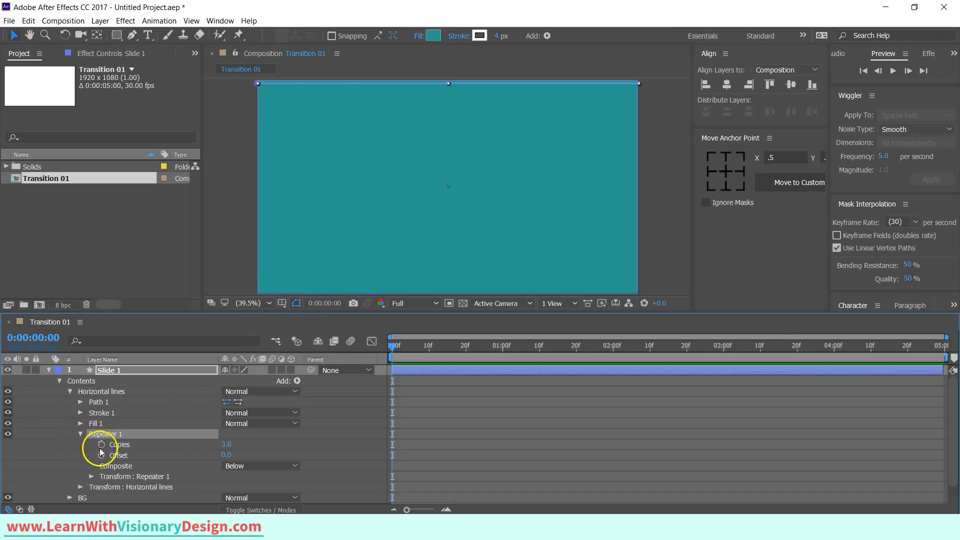
left_click(90, 476)
scroll(75, 459, "down", 2)
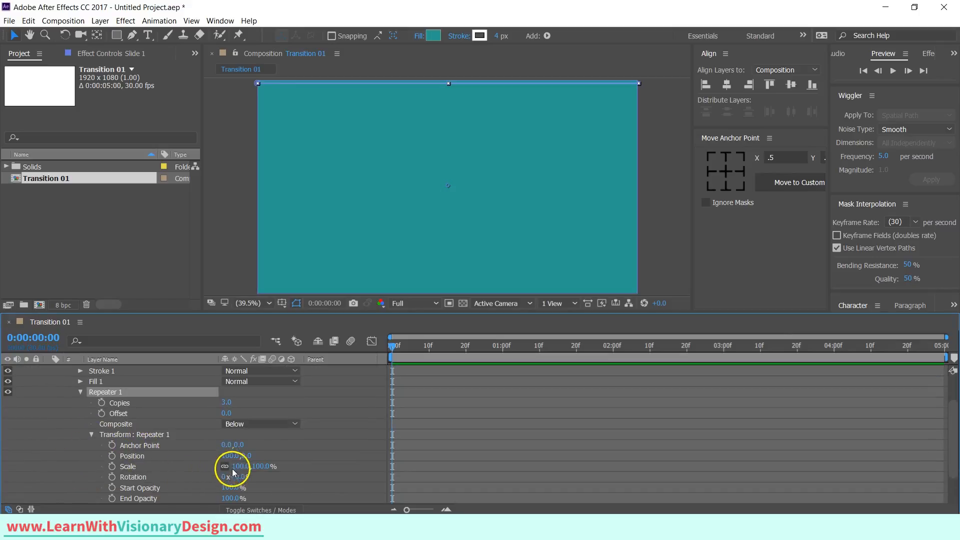
left_click(227, 455)
left_click(240, 455)
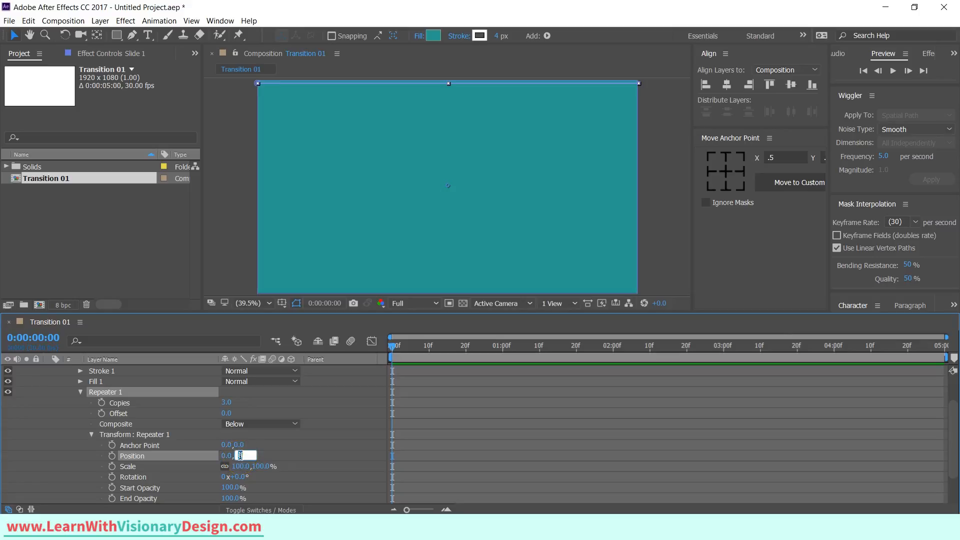
type("20")
key("Return")
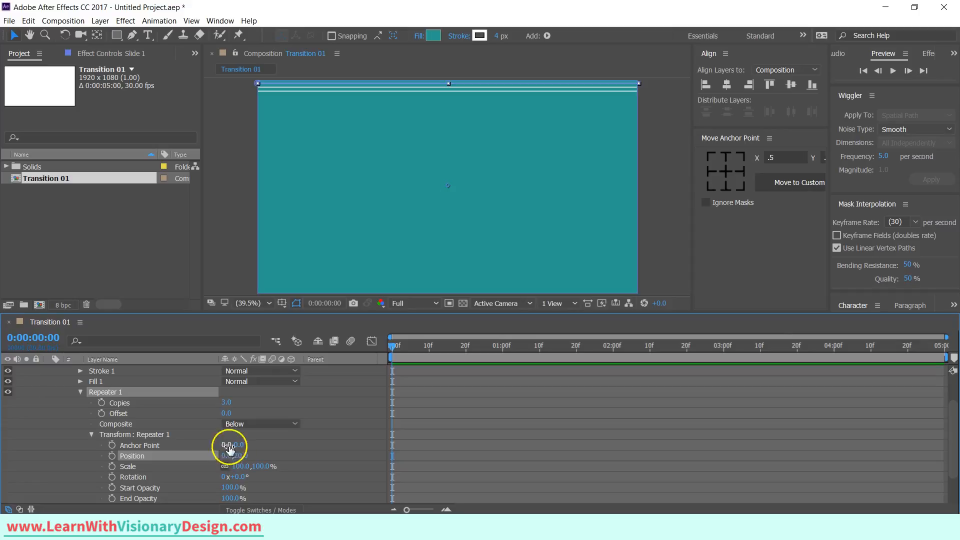
Set the repeater's copies to 54.
left_click(226, 402)
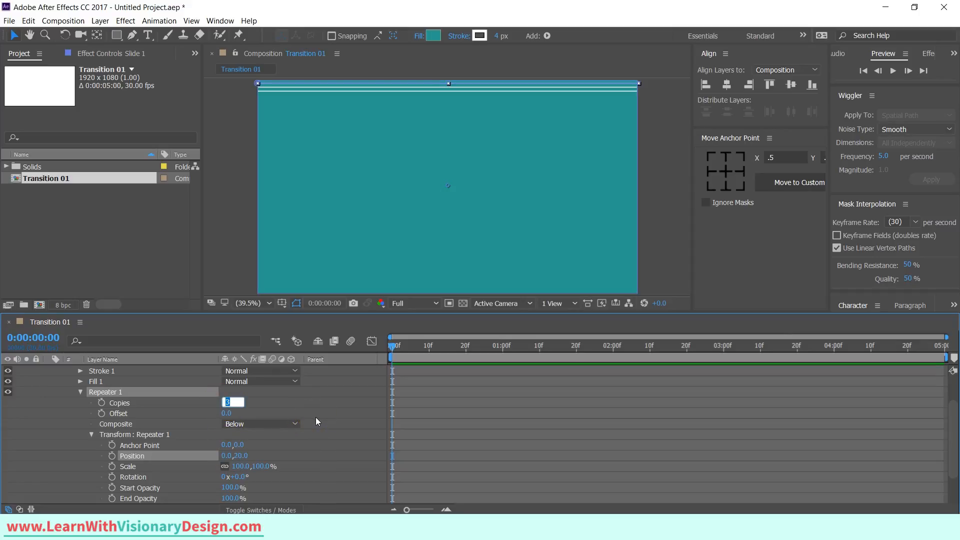
type("54")
key("Return")
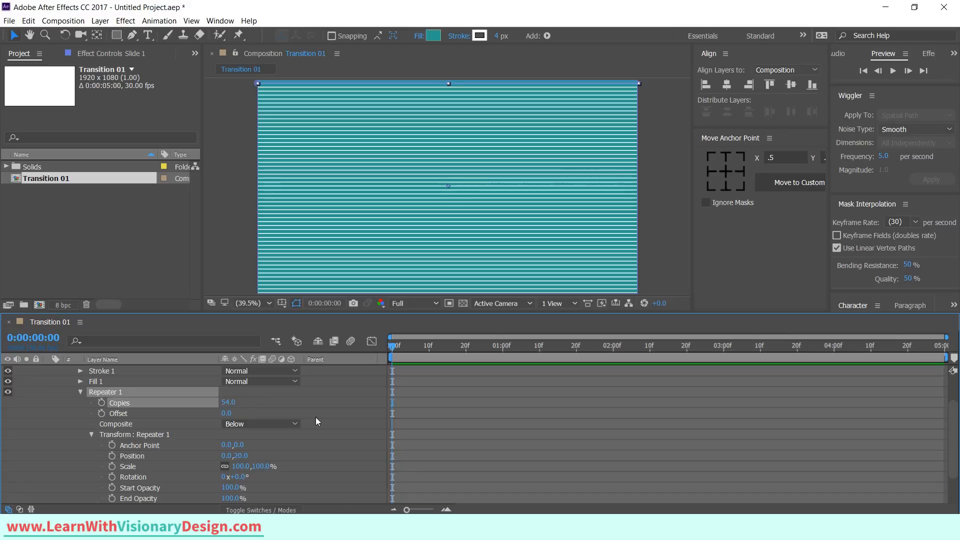
Collapse Slide 1, duplicate it, and set the duplicate's fill colour to 40BCB2.
scroll(81, 417, "up", 2)
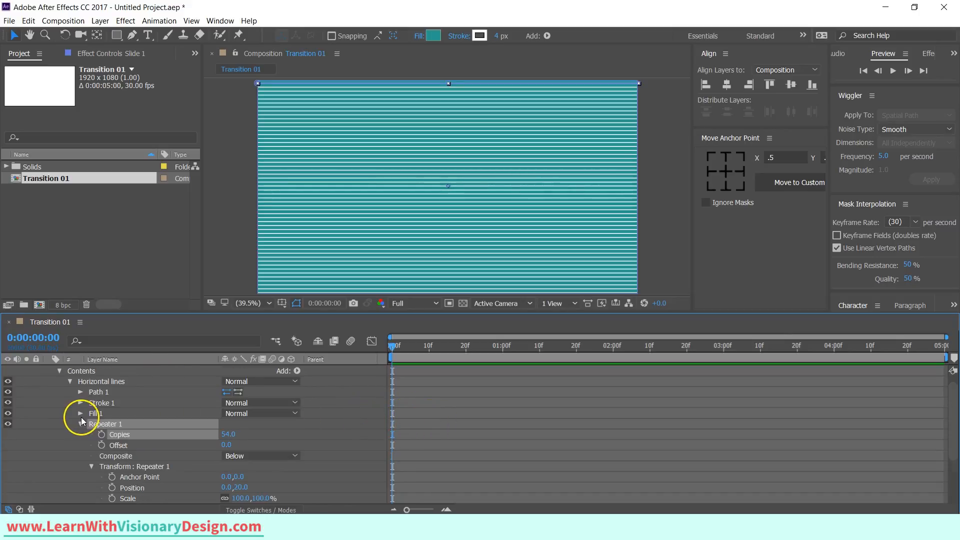
left_click(77, 422)
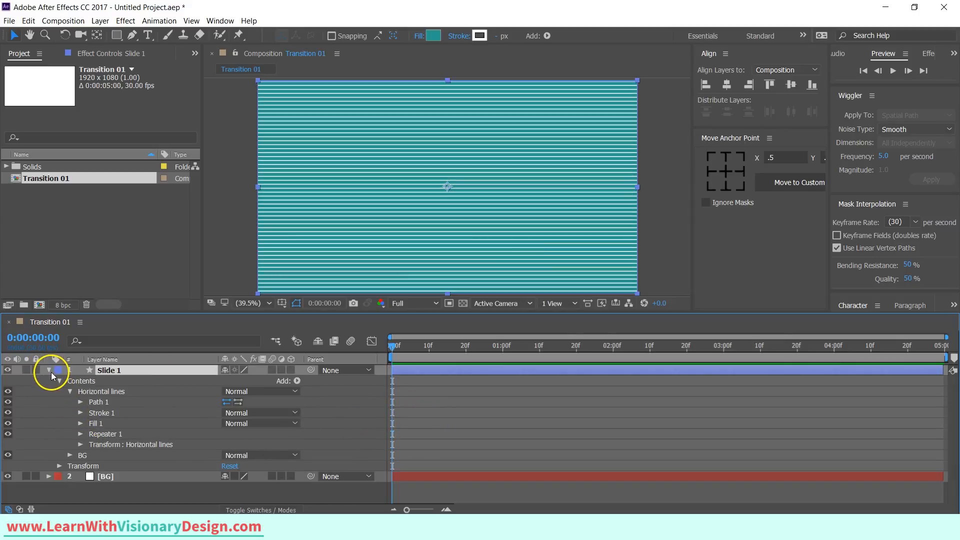
left_click(49, 371)
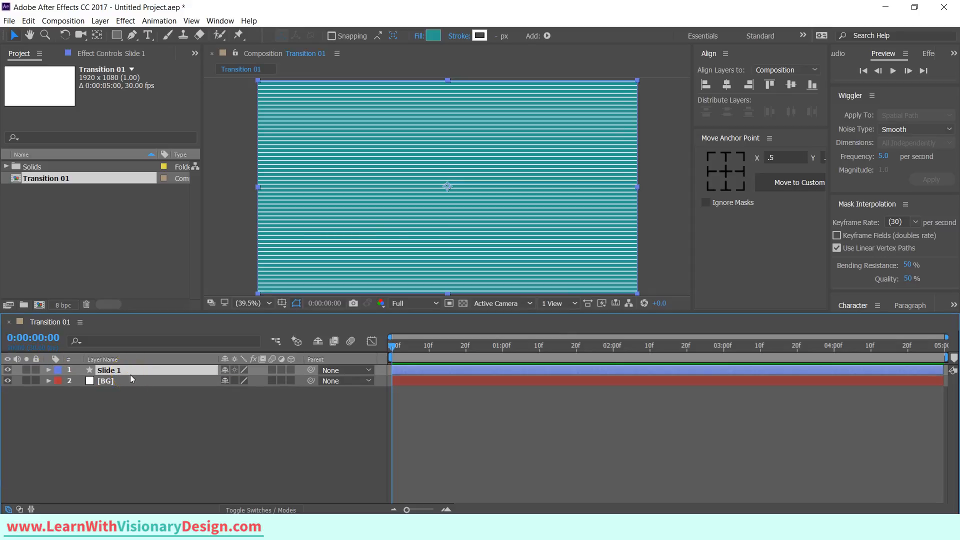
key("ctrl+d")
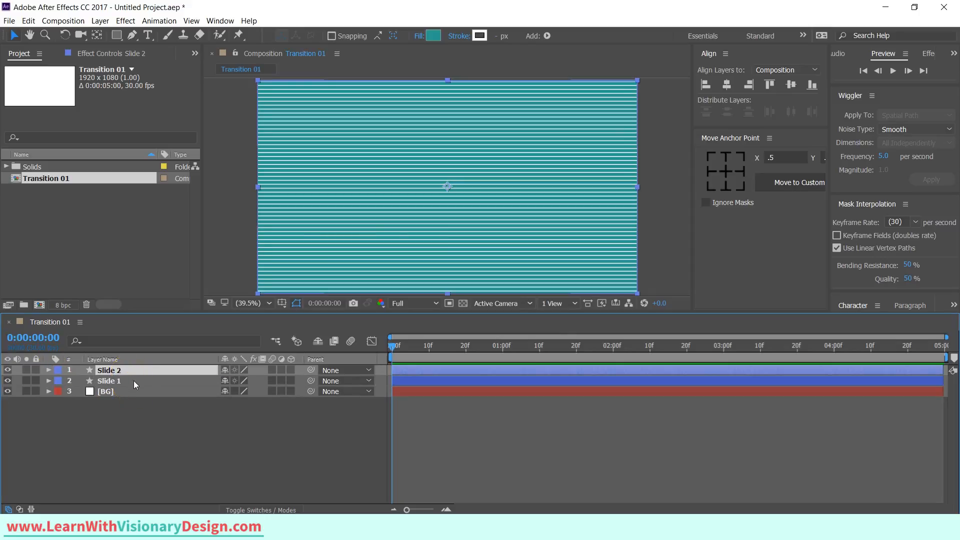
left_click(428, 34)
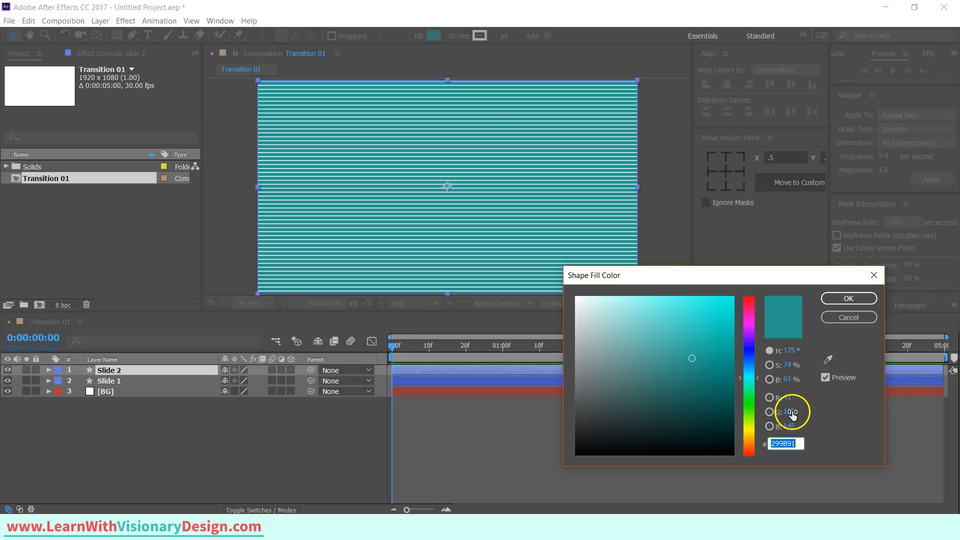
type("40BCB2")
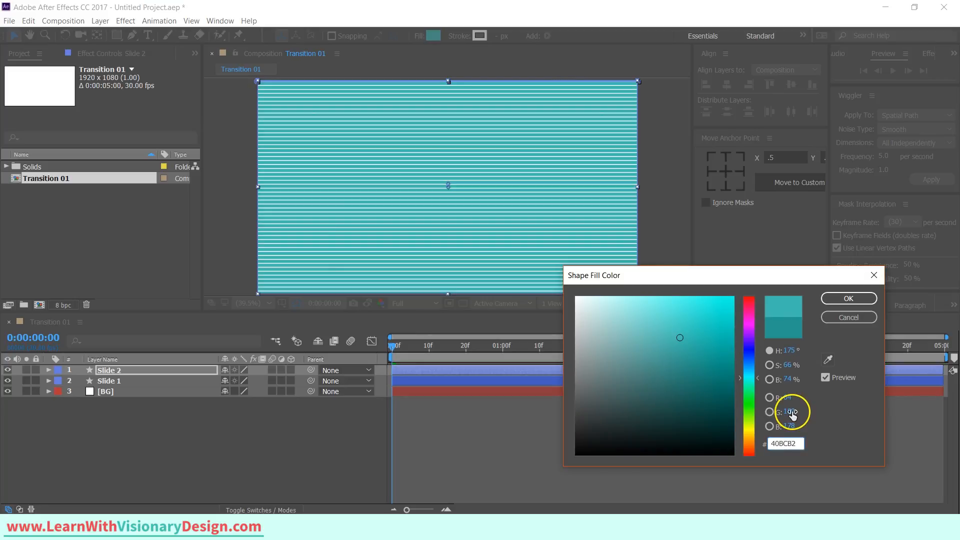
key("Return")
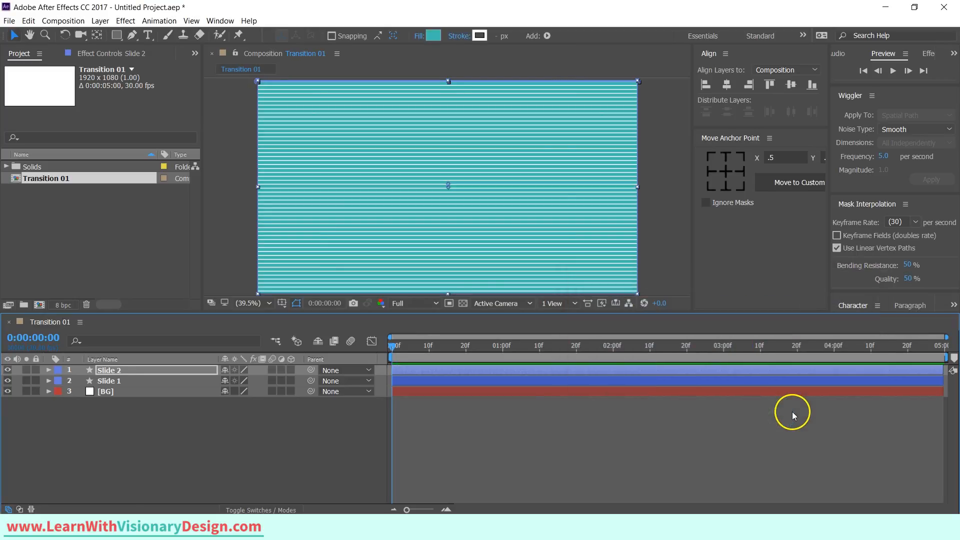
Duplicate Slide 2 and set the new layer's fill colour to C53434.
left_click(125, 371)
key("ctrl+d")
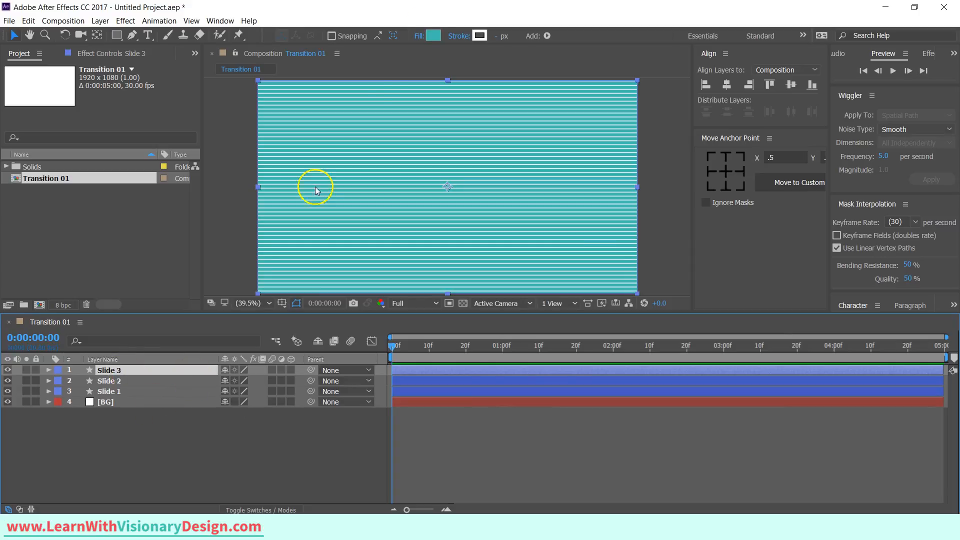
left_click(433, 37)
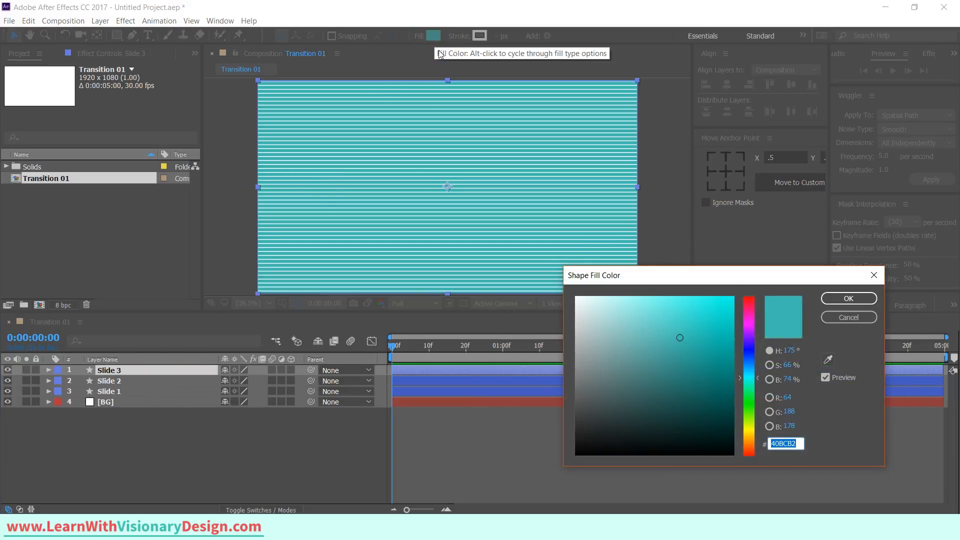
type("C54434")
key("Return")
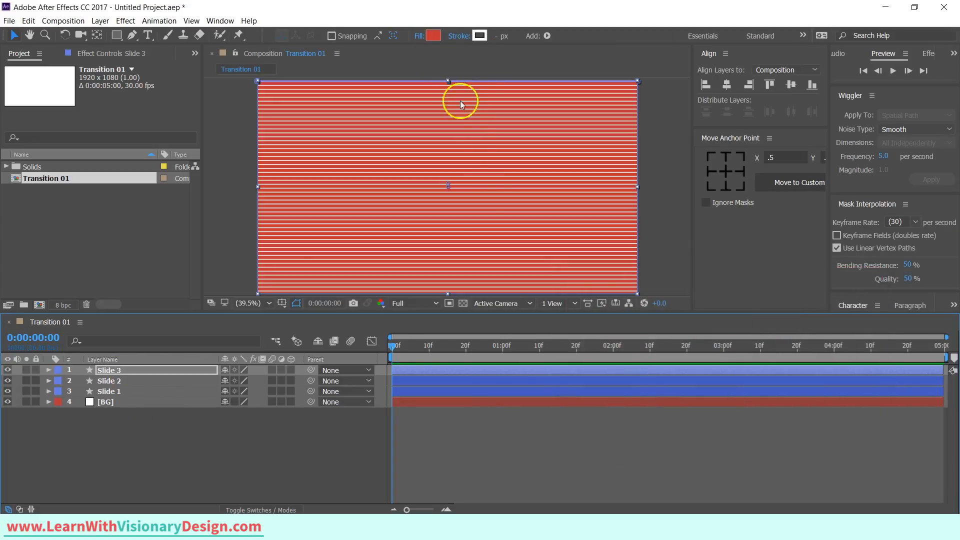
Duplicate Slide 3 and set the new layer's fill colour to EA5050.
left_click(447, 270)
key("ctrl+d")
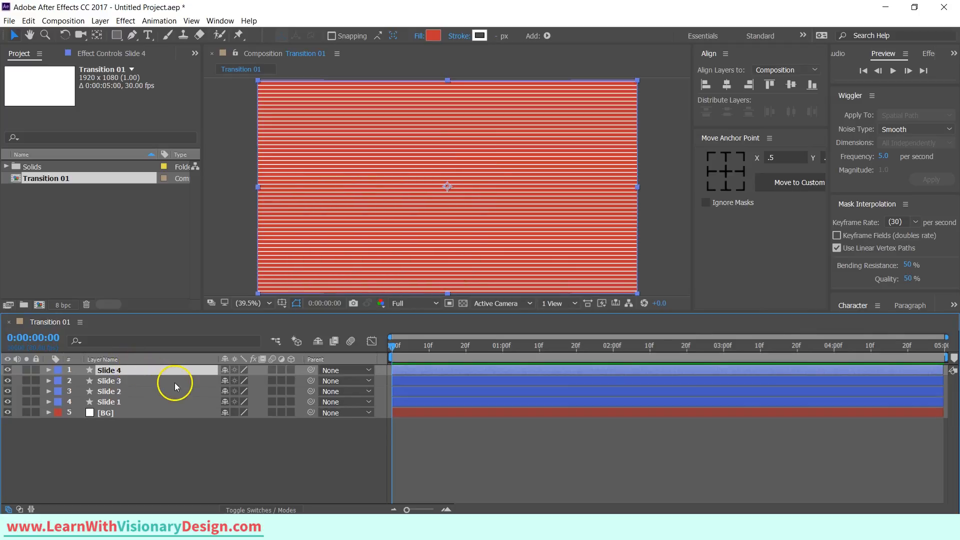
left_click(433, 35)
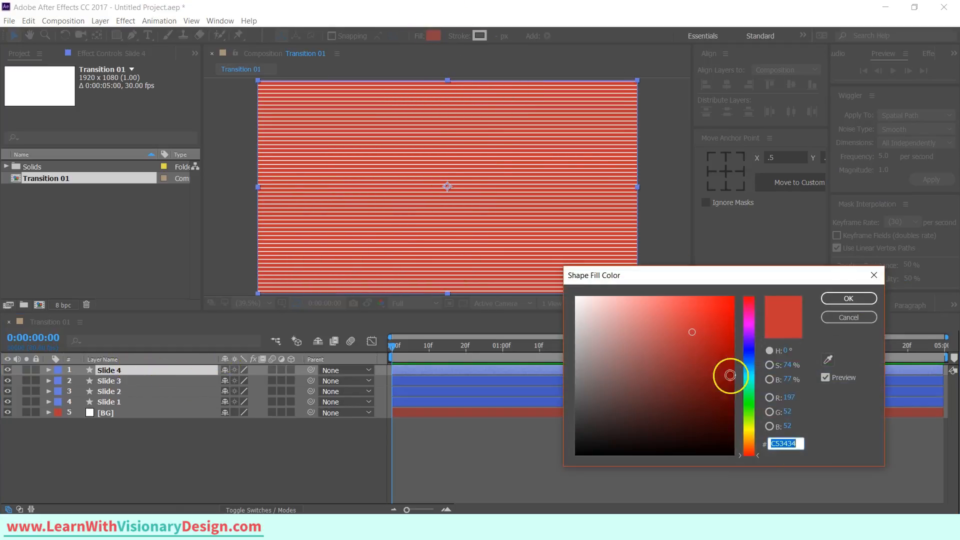
type("EA5050")
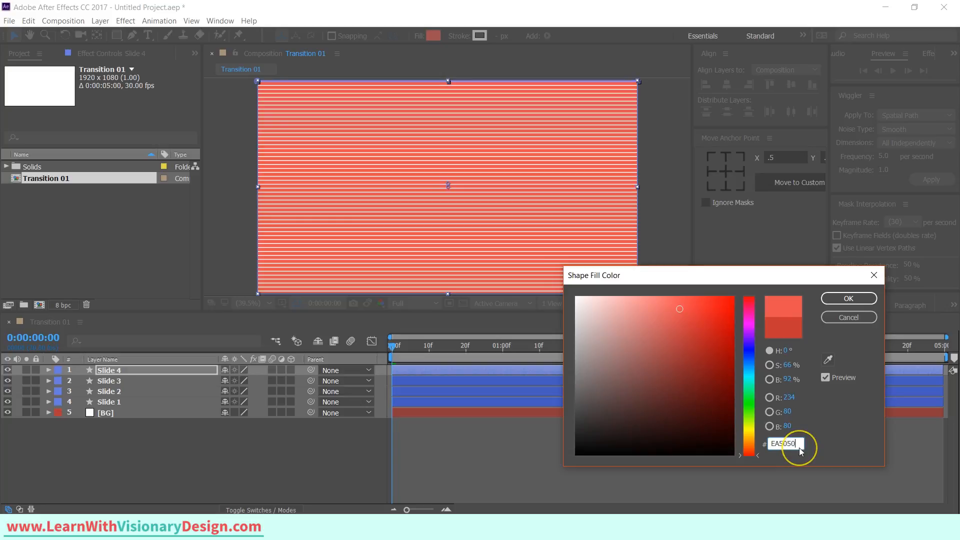
key("Return")
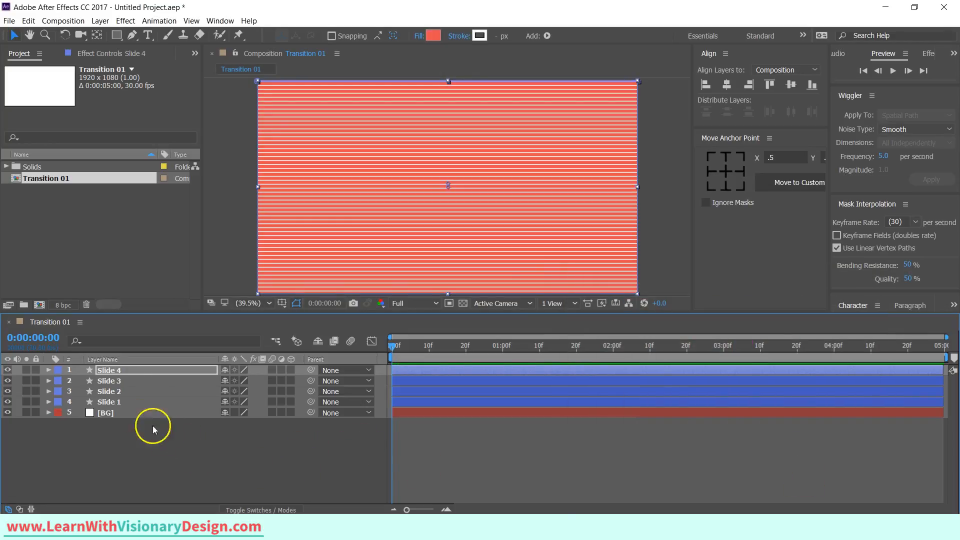
left_click(136, 401, "shift")
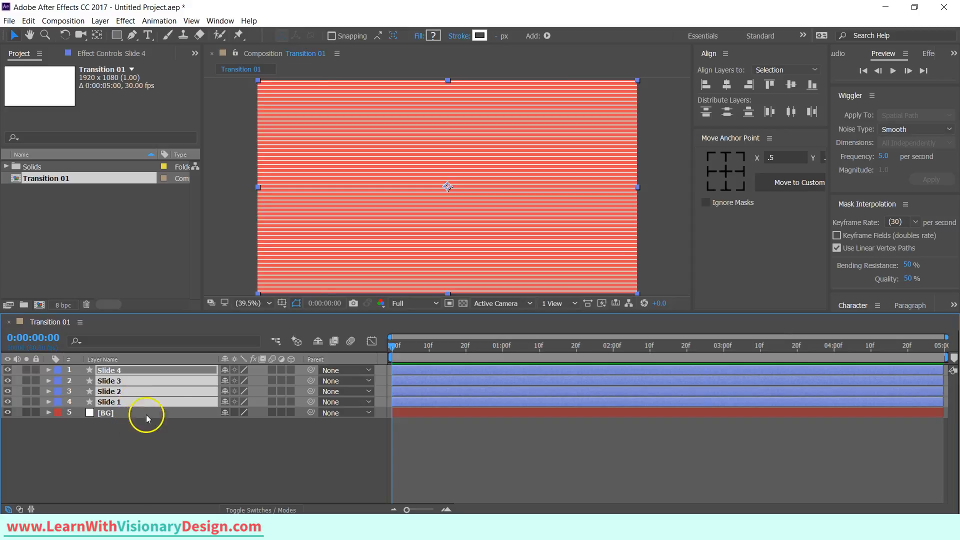
left_click(739, 172)
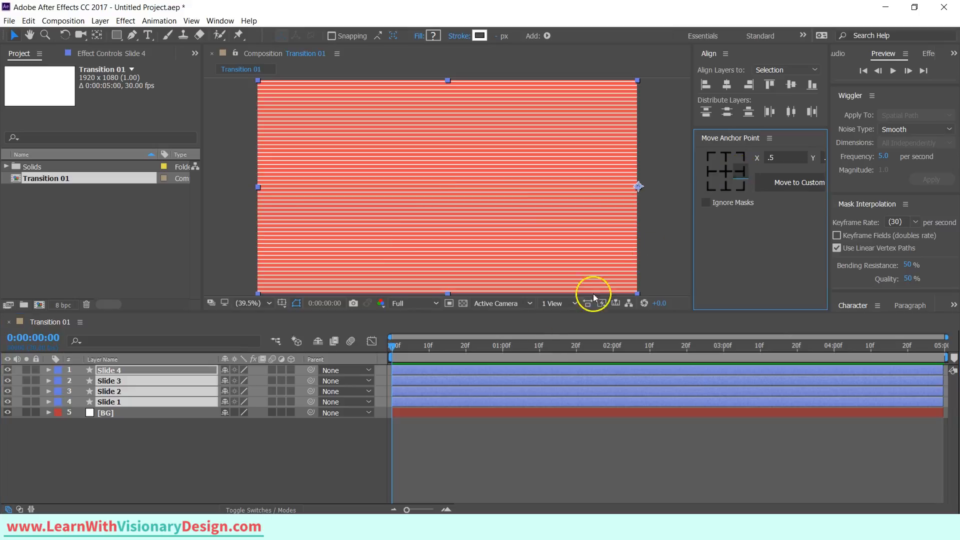
left_click(725, 172)
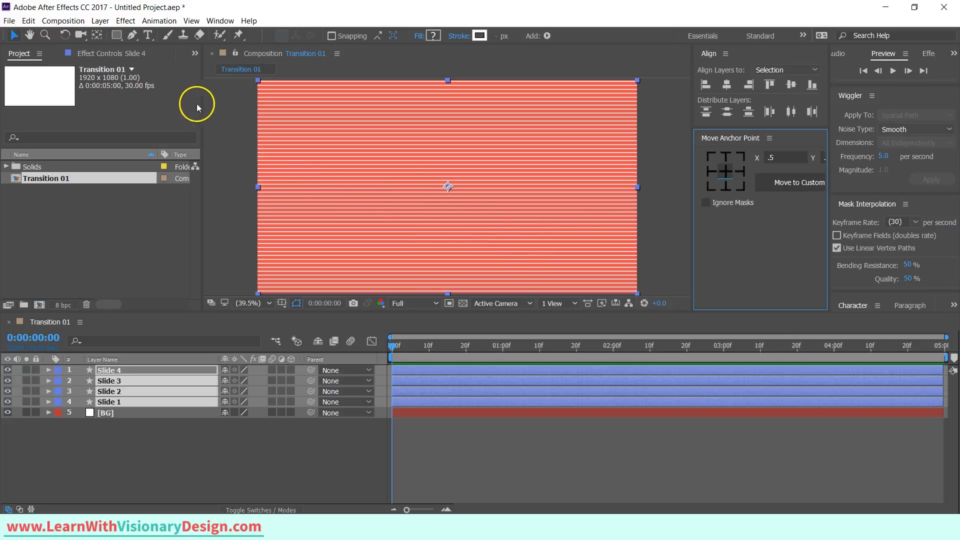
With the Pan Behind tool, move Slide 4's anchor point to the right edge of the composition.
left_click(98, 36)
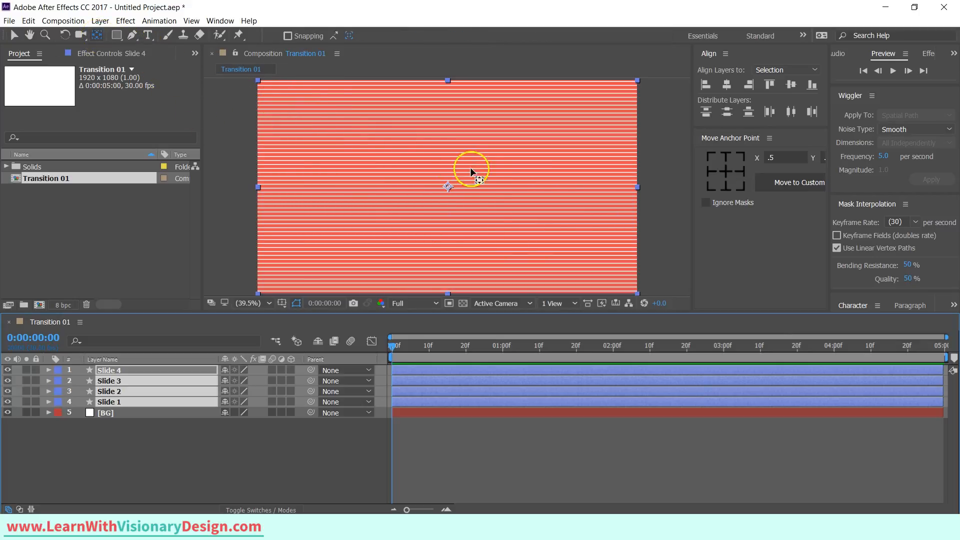
left_click(449, 187)
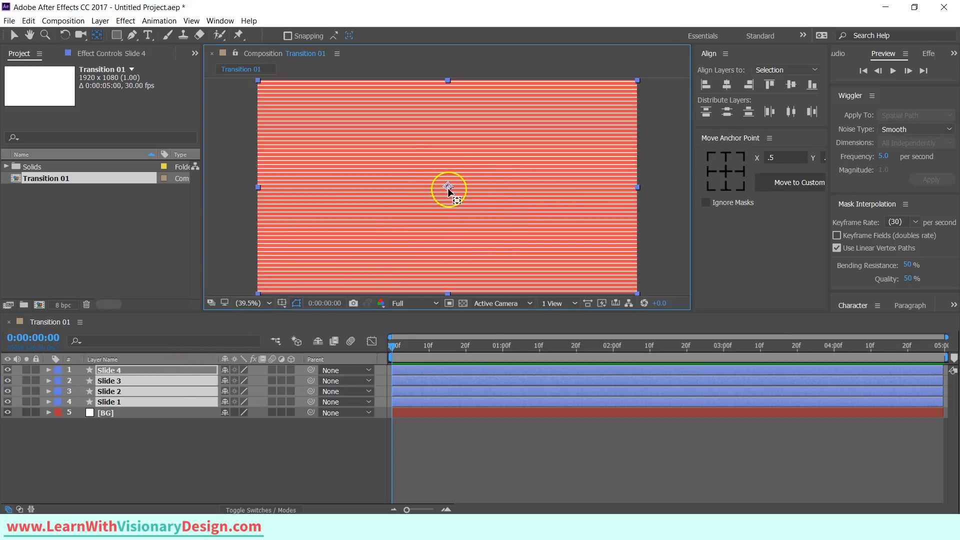
left_click(146, 422)
left_click(146, 370)
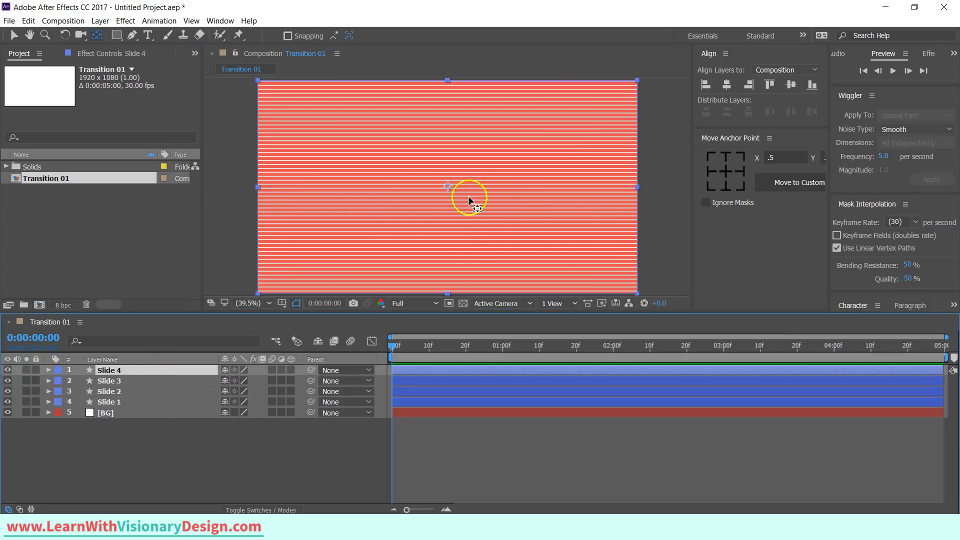
left_click_drag(445, 189, 638, 194)
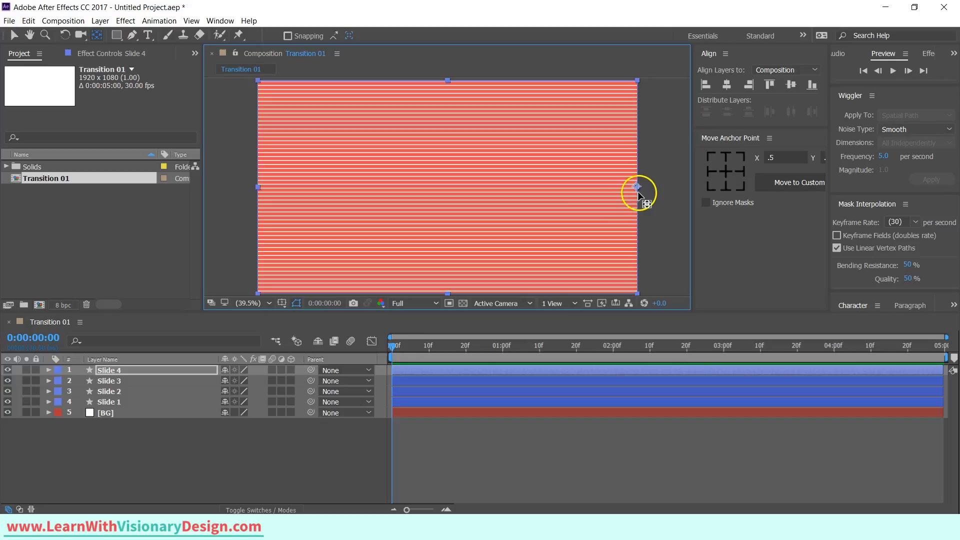
Move the anchor points of Slide 3, Slide 2 and Slide 1 to the composition's right edge.
left_click(124, 382)
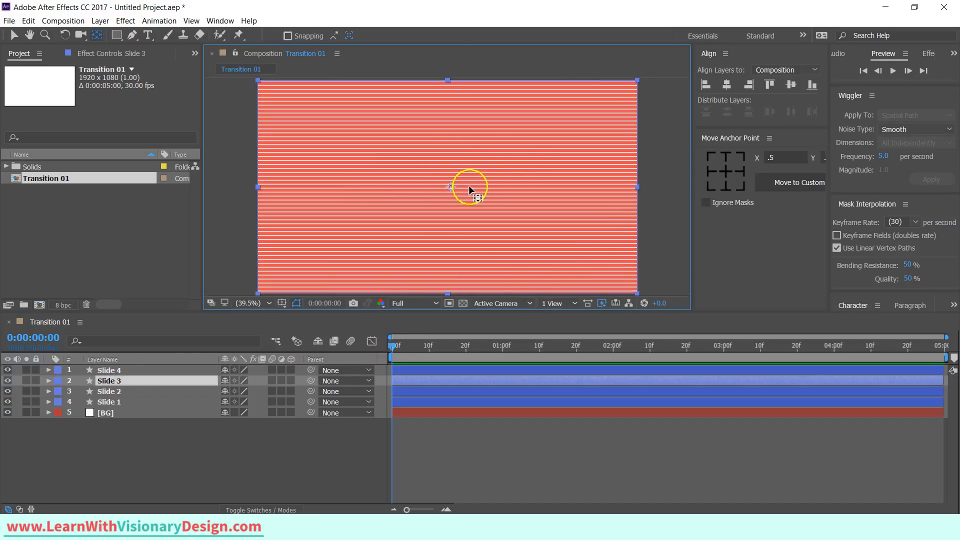
left_click_drag(470, 190, 637, 199)
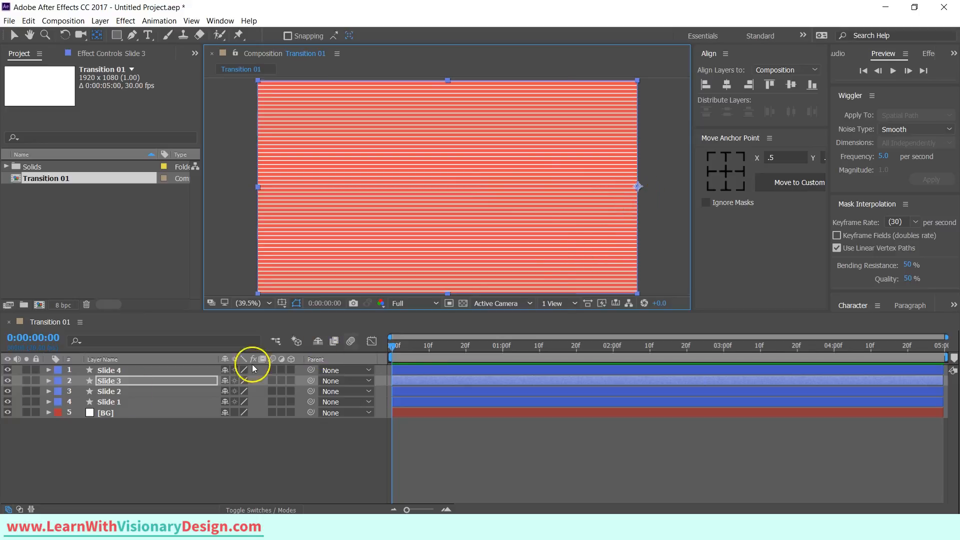
left_click(110, 391)
left_click_drag(448, 188, 637, 202)
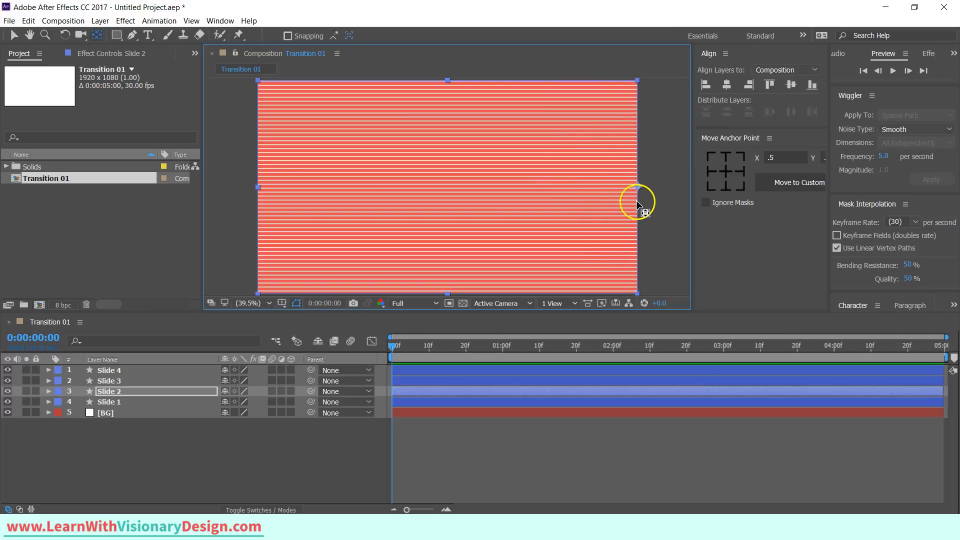
left_click(151, 403)
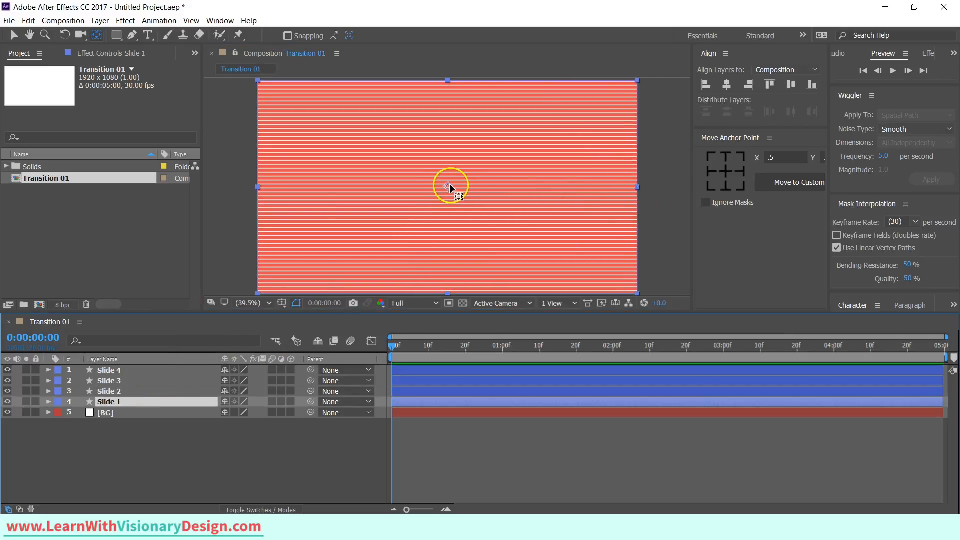
left_click_drag(450, 186, 638, 203)
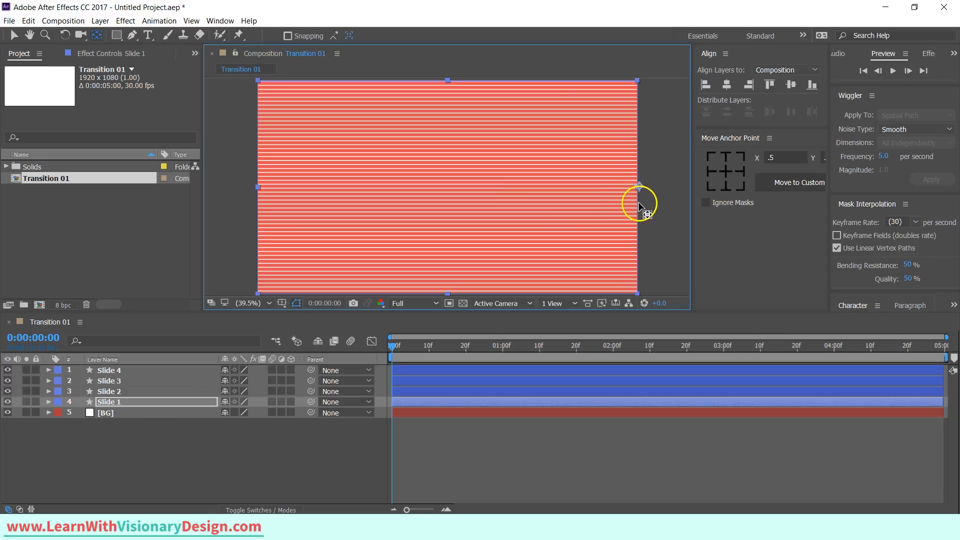
Reveal Scale for all four slide layers and add Scale keyframes at the start.
left_click(133, 370, "shift")
key("s")
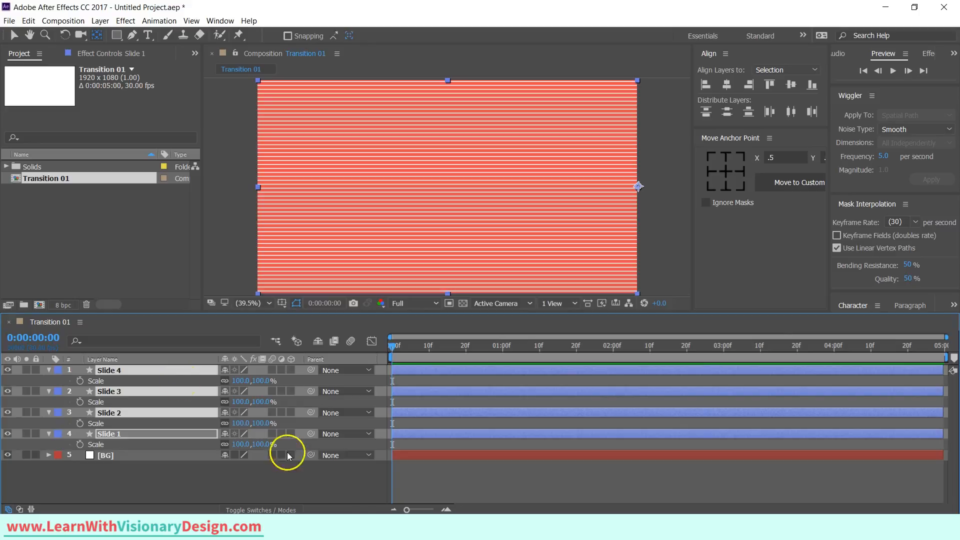
left_click_drag(407, 509, 430, 510)
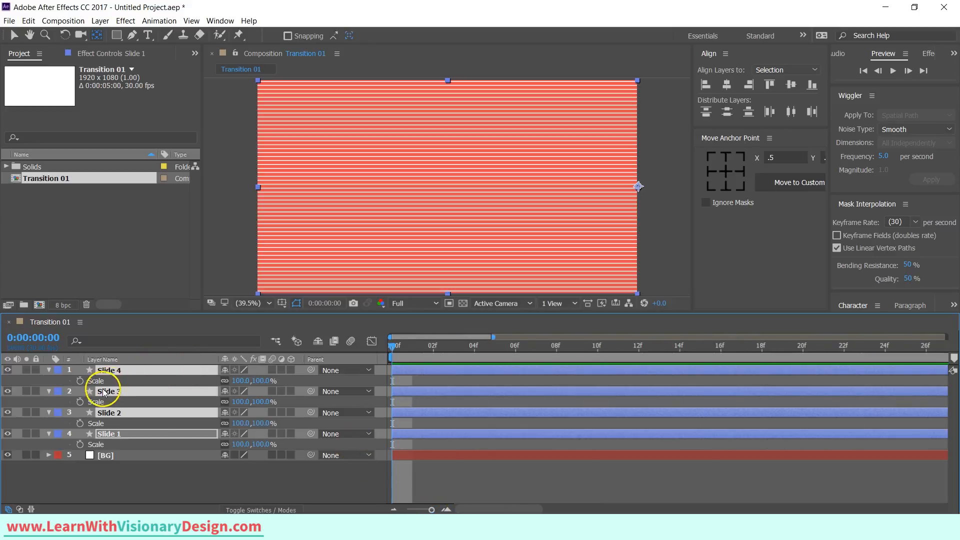
key("alt+shift+s")
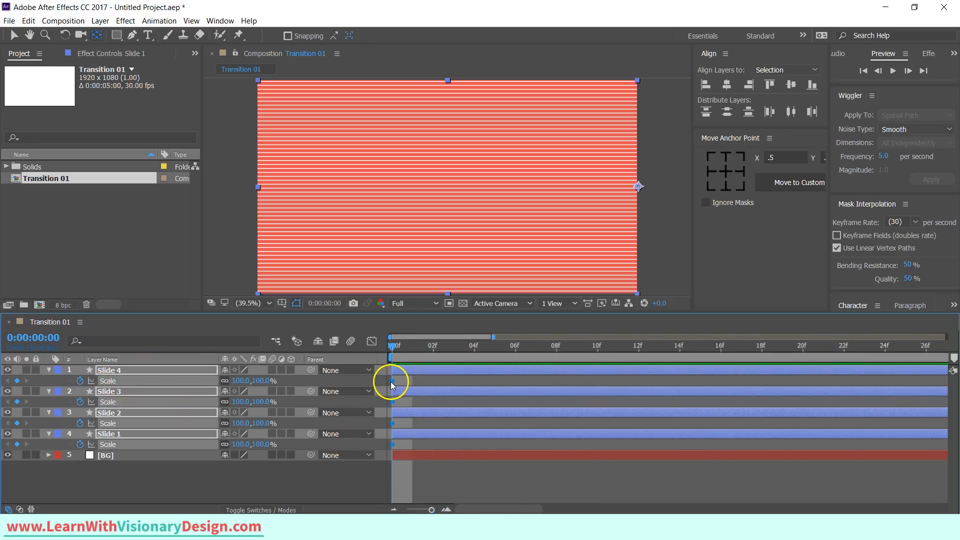
Move the scale keyframes to 16 frames, set horizontal scale to 0% at frame 0, and apply Easy Ease.
left_click_drag(391, 382, 719, 395)
left_click(241, 381)
type("0")
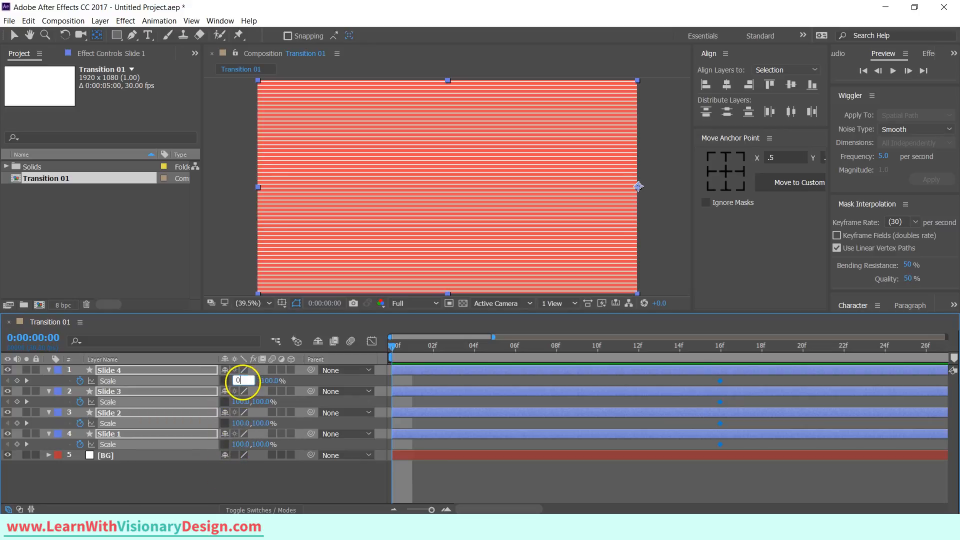
key("Return")
left_click_drag(742, 381, 382, 441)
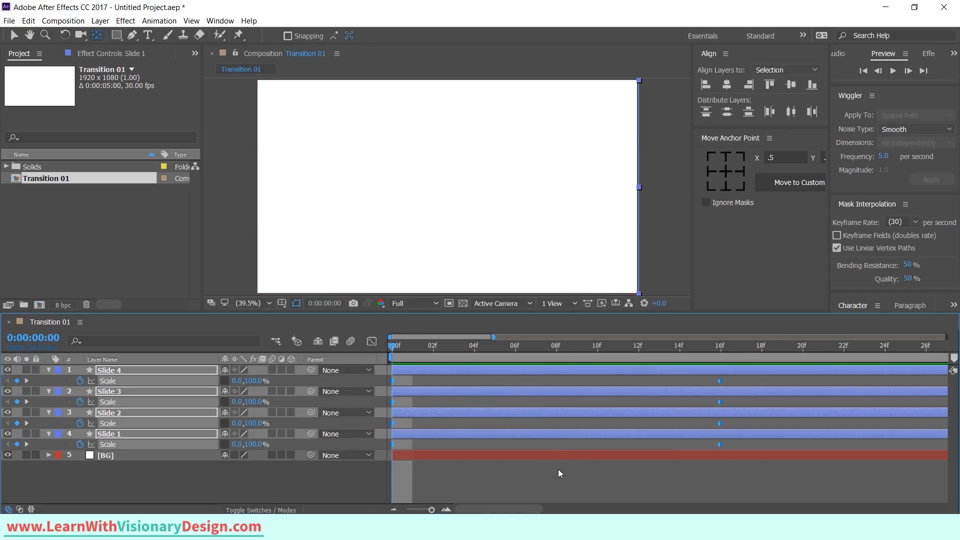
key("F9")
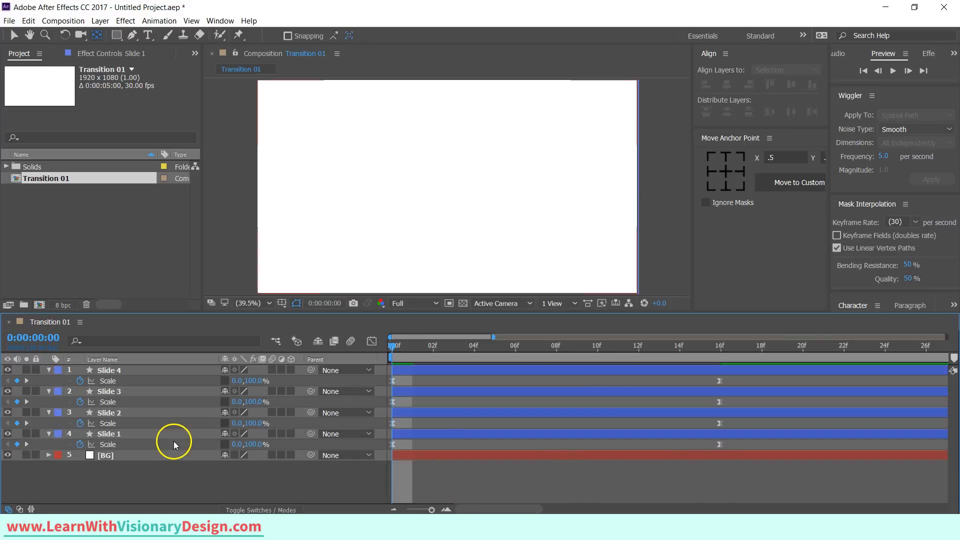
In the Graph Editor, pull Slide 1's outgoing ease handle far toward the start for a fast burst.
left_click(174, 444)
left_click(372, 341)
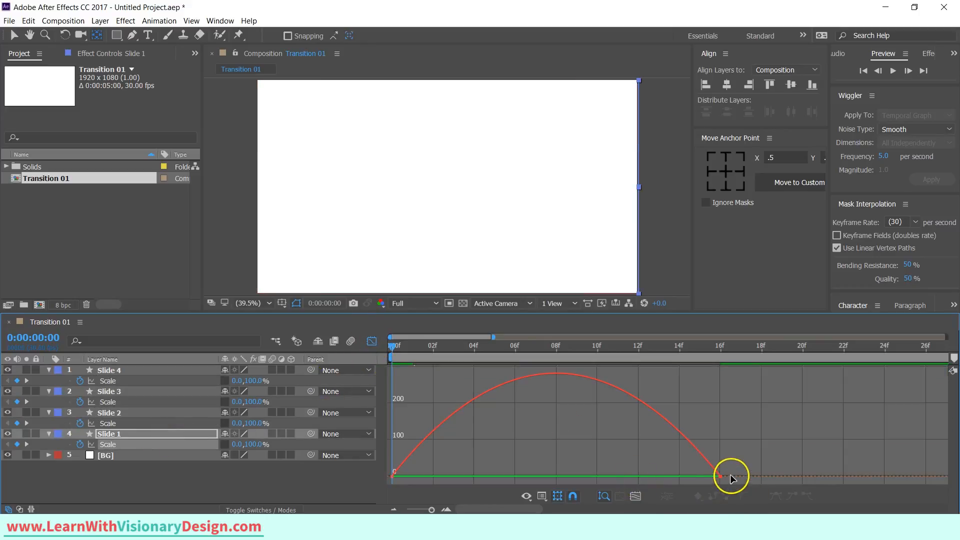
left_click_drag(728, 451, 707, 491)
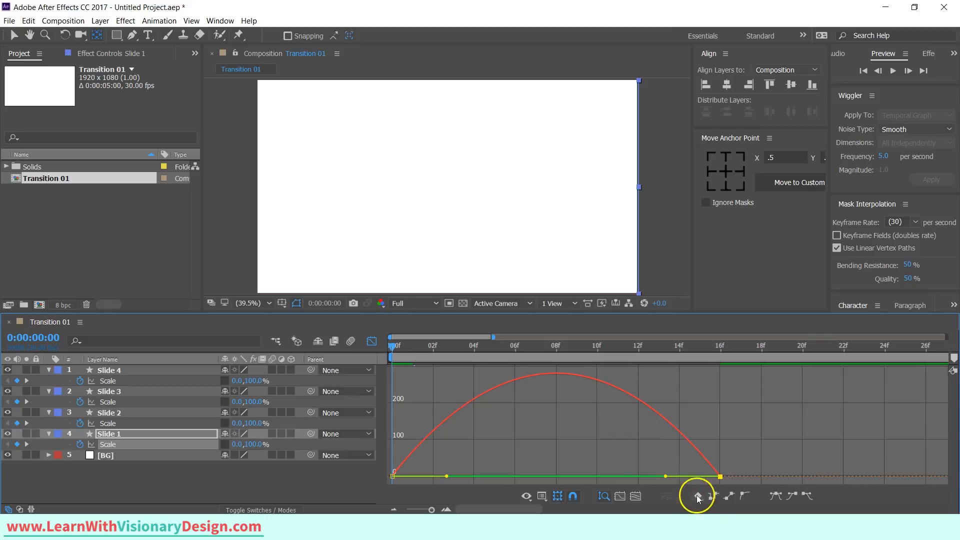
left_click(542, 496)
left_click_drag(665, 475, 406, 477)
Adjust the ease handles on the scale curves of Slide 2 and Slide 3.
left_click(168, 424)
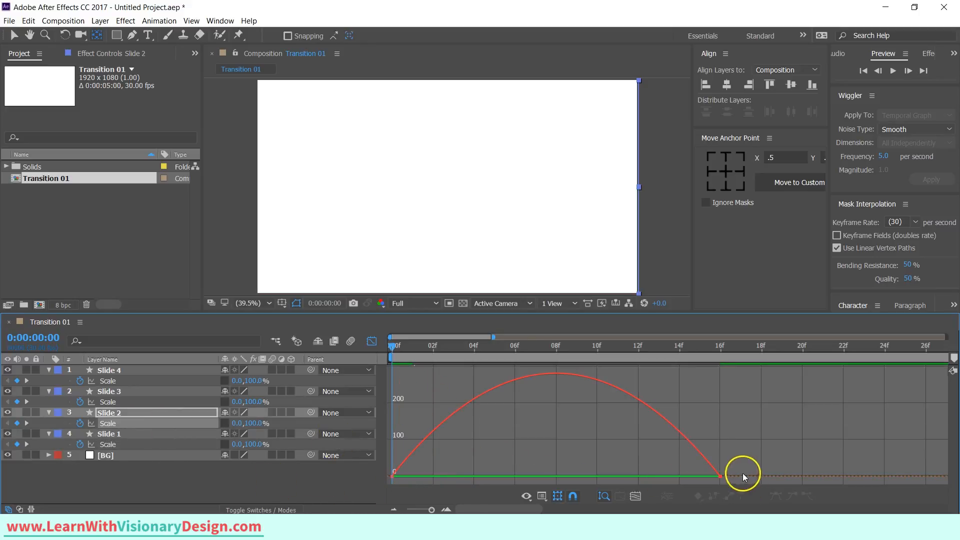
left_click_drag(729, 450, 432, 477)
left_click(159, 401)
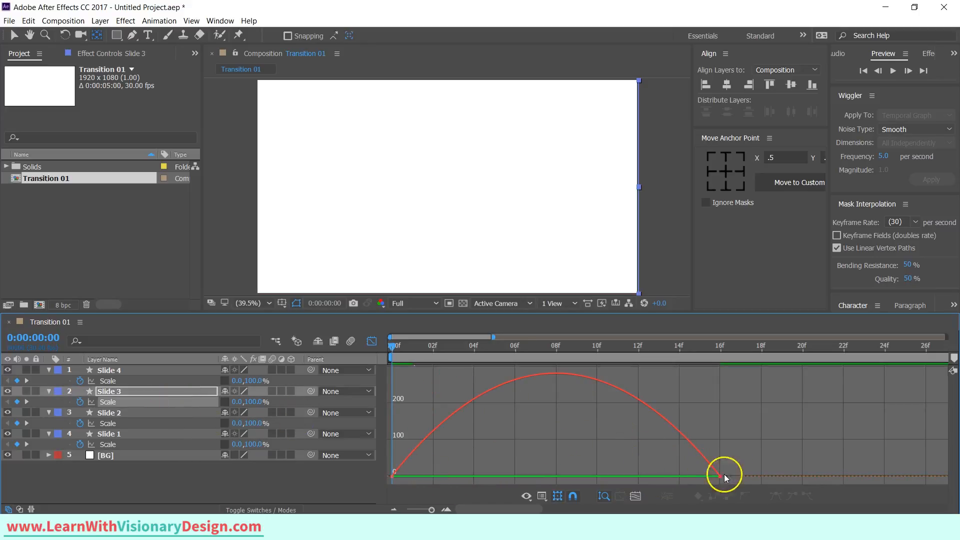
left_click(723, 475)
left_click_drag(666, 476, 576, 476)
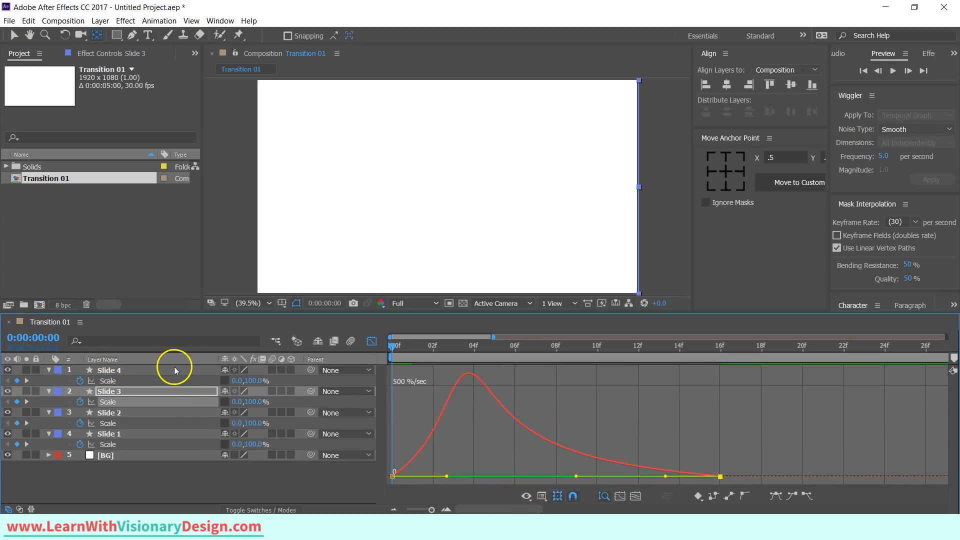
Adjust Slide 4's scale ease handle similarly and close the Graph Editor.
left_click(224, 381)
left_click(711, 481)
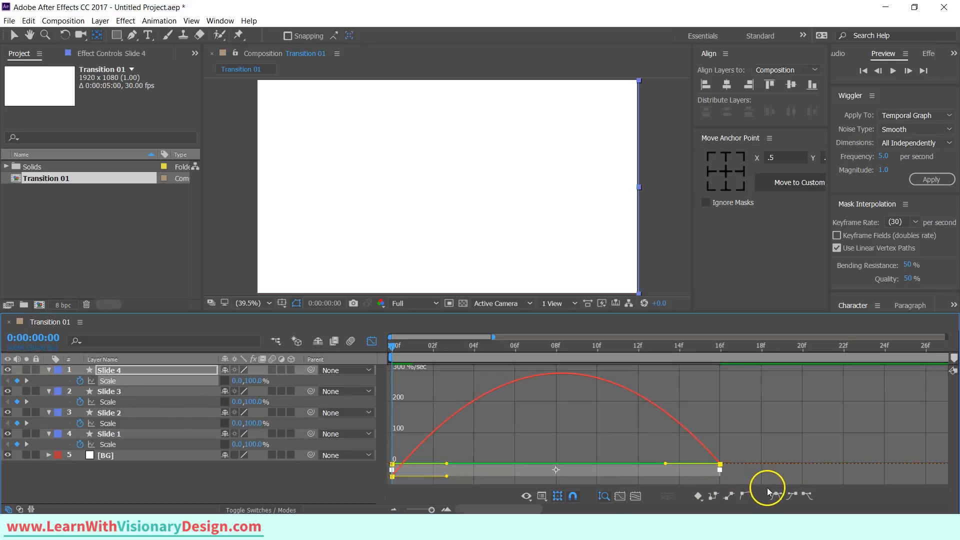
left_click(767, 487)
left_click(720, 476)
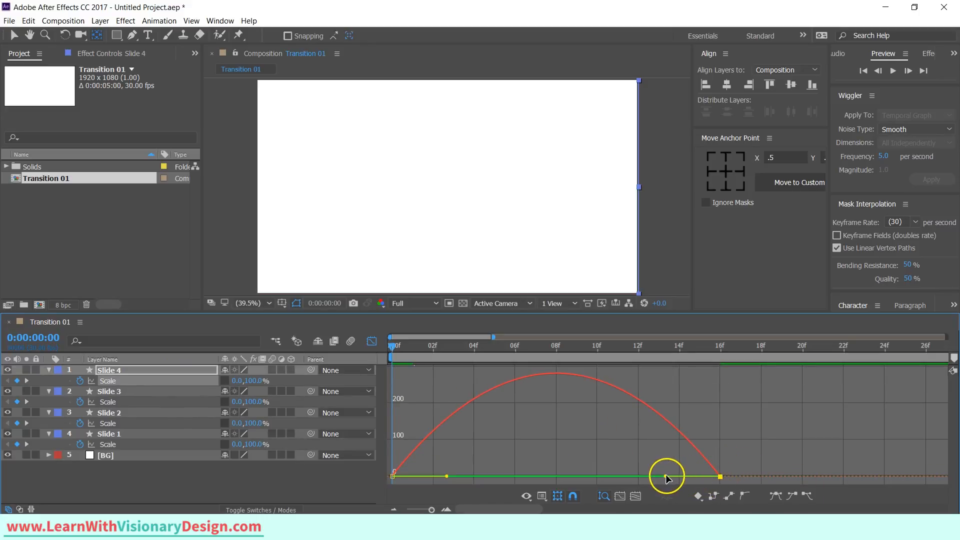
left_click_drag(668, 476, 578, 478)
left_click(130, 434)
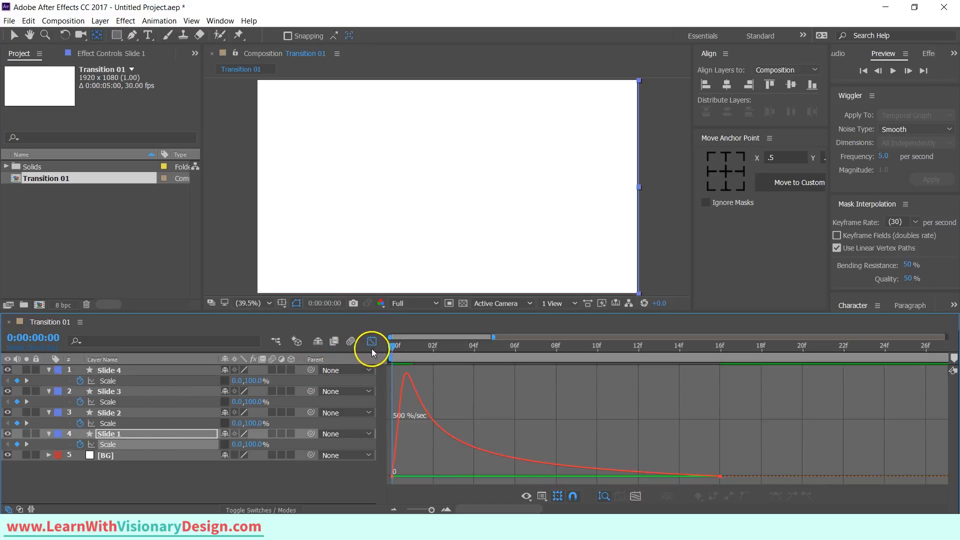
left_click(371, 343)
Offset the scale keyframes of Slides 2, 3 and 4 to stagger their timing, and preview the result.
left_click_drag(738, 424, 514, 429)
left_click_drag(730, 403, 640, 409)
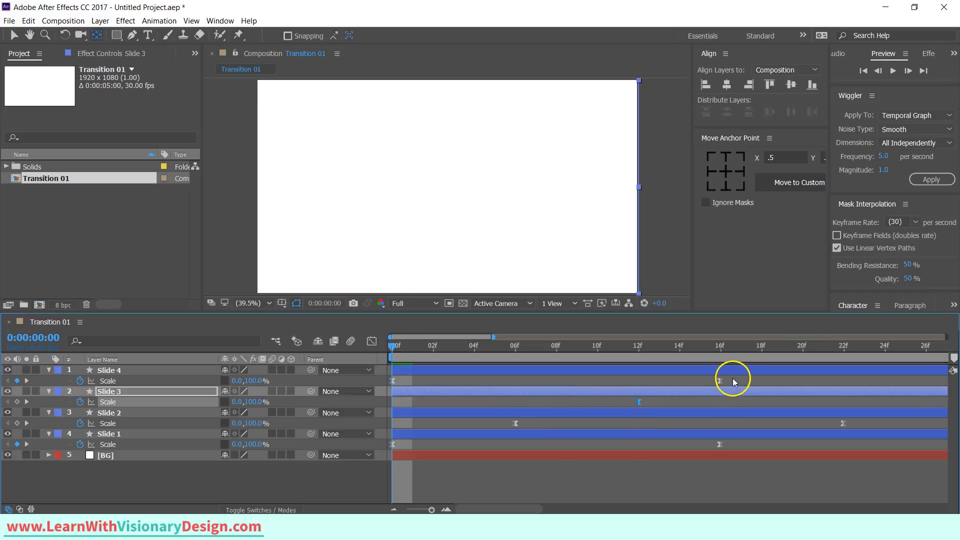
left_click_drag(732, 379, 391, 380)
left_click(390, 383)
left_click(778, 384)
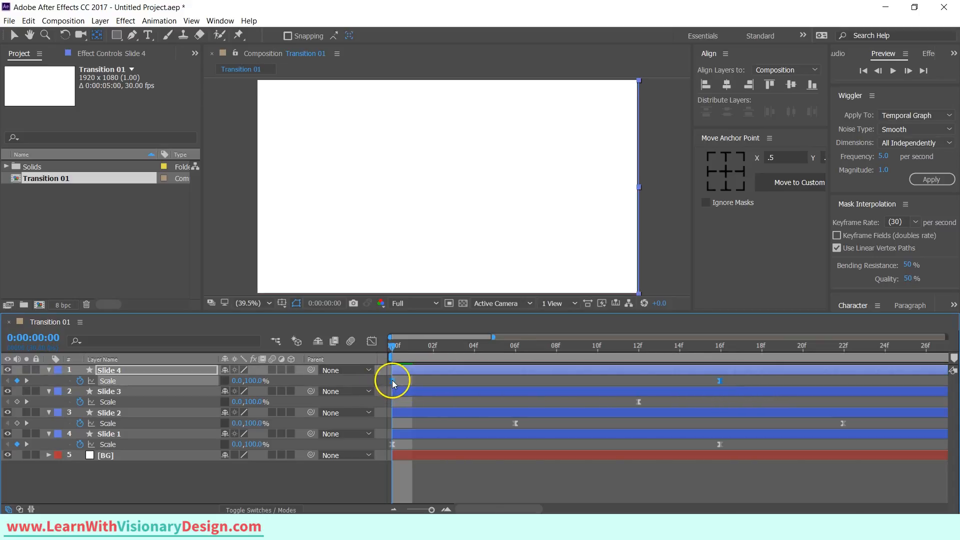
left_click_drag(495, 381, 754, 401)
key("space")
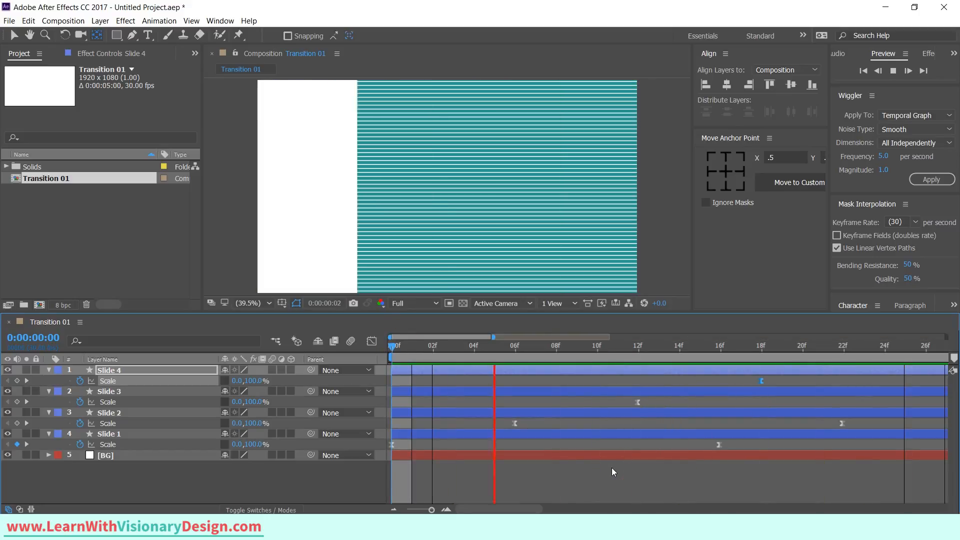
At 0:00:01:06, reveal Position for all four slides and set a Position keyframe on each.
left_click_drag(480, 509, 549, 511)
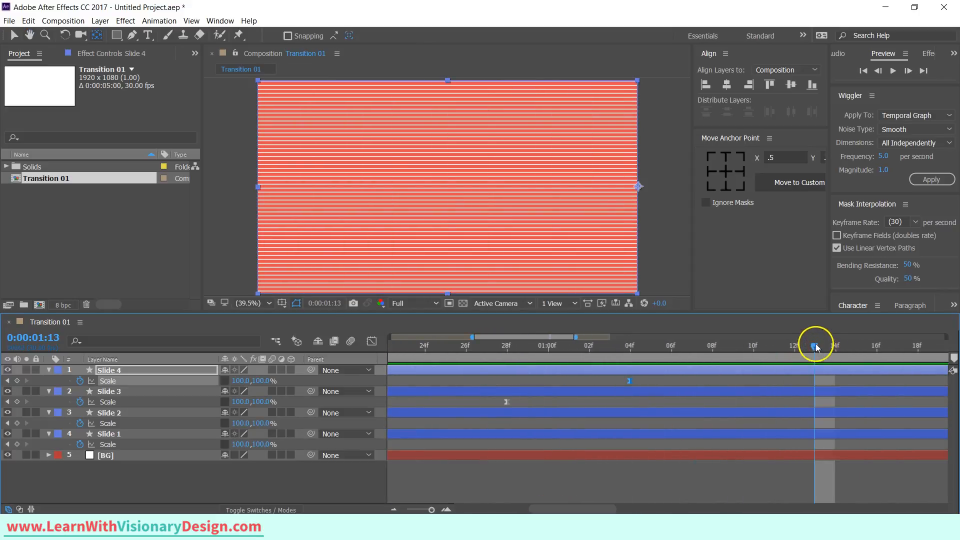
left_click_drag(815, 343, 674, 381)
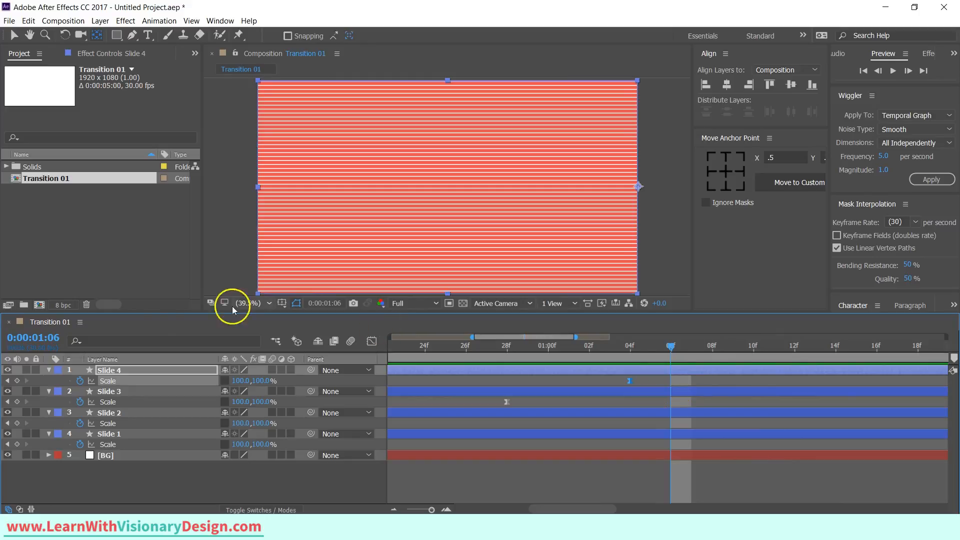
left_click(166, 370)
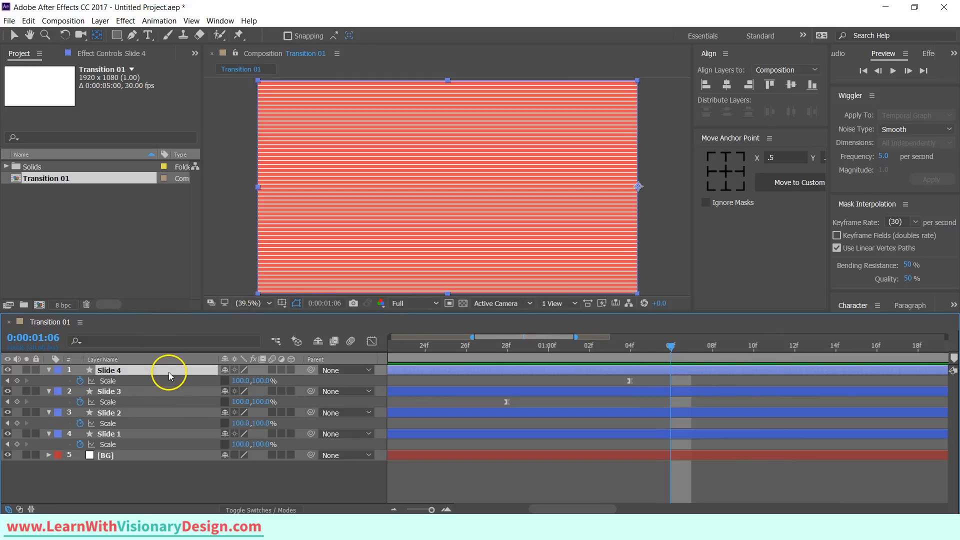
left_click(183, 434, "shift")
key("p")
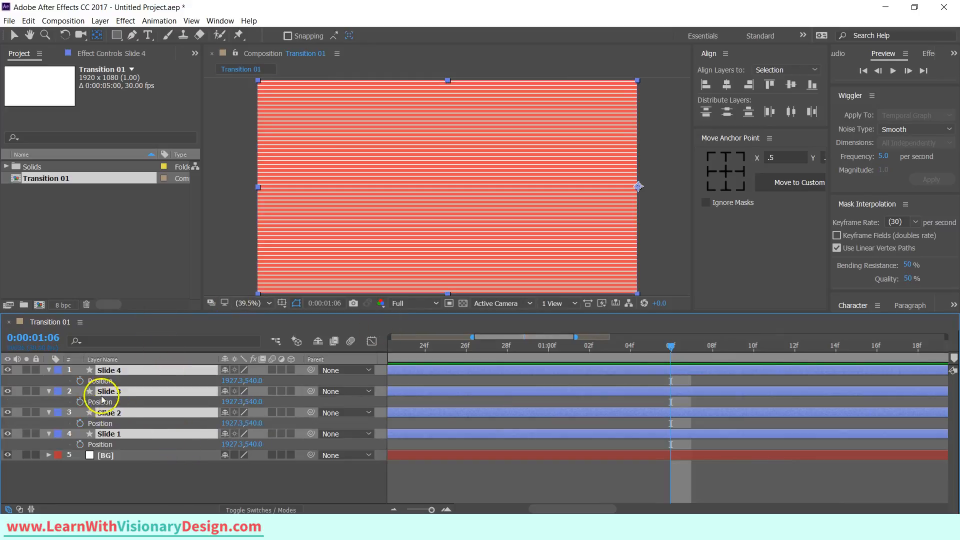
left_click(80, 380)
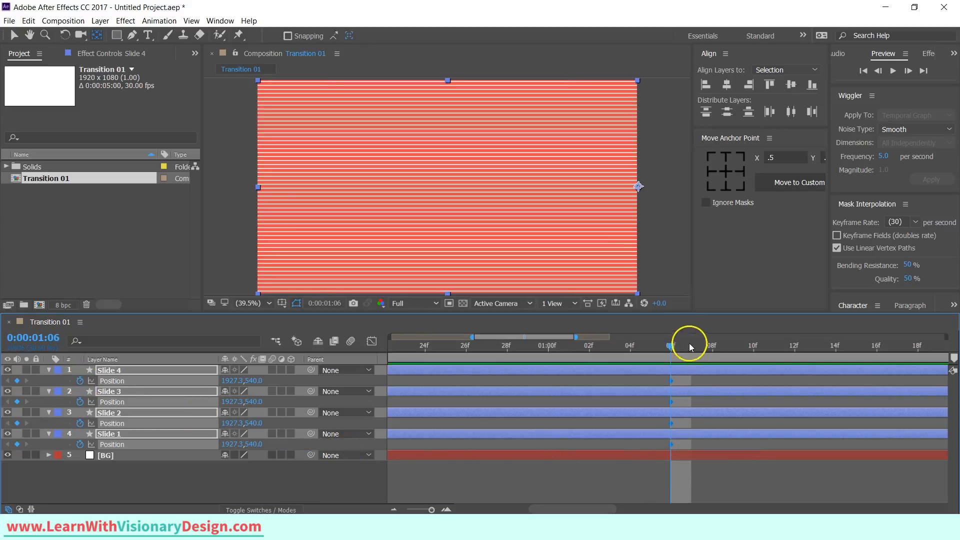
At 0:00:01:14, set the X position of all four slides to 0.
left_click_drag(671, 345, 835, 354)
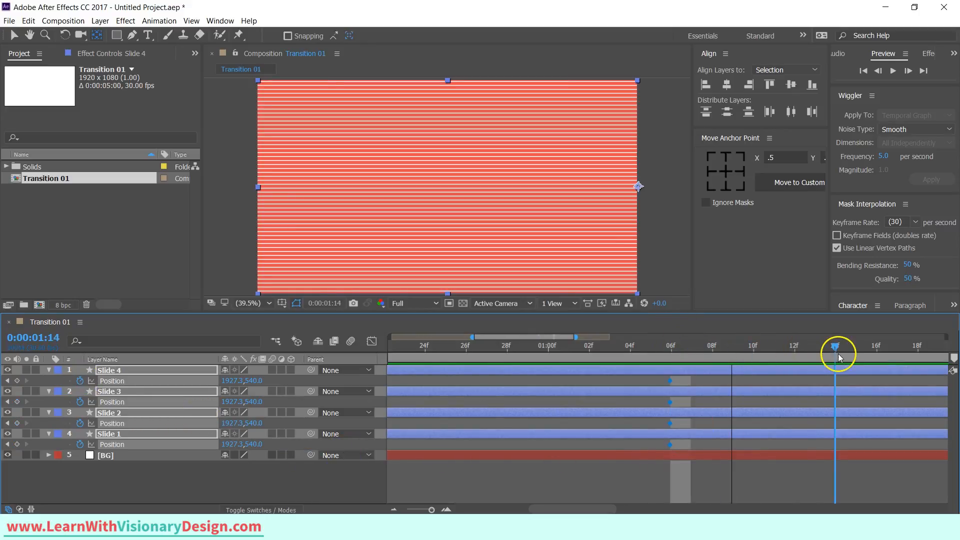
left_click(231, 381)
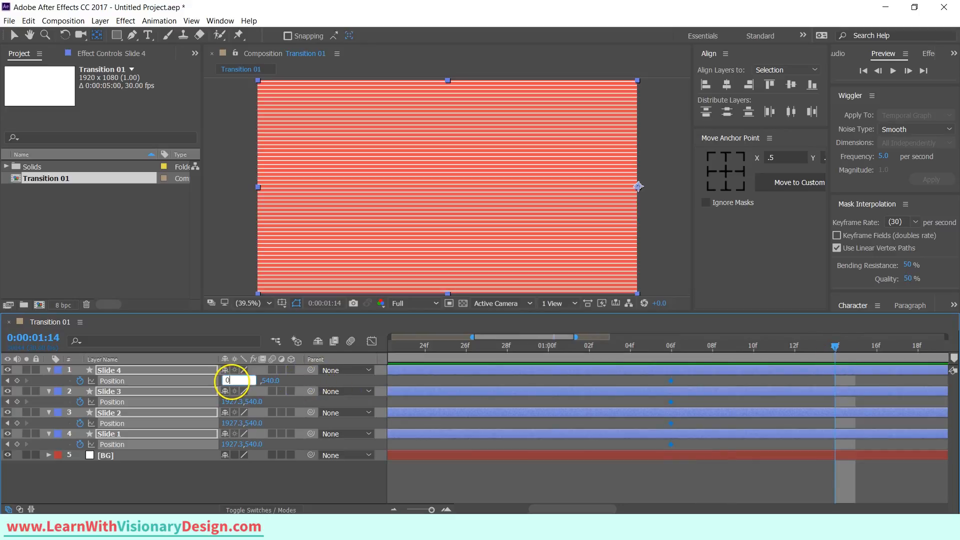
type("0")
key("Return")
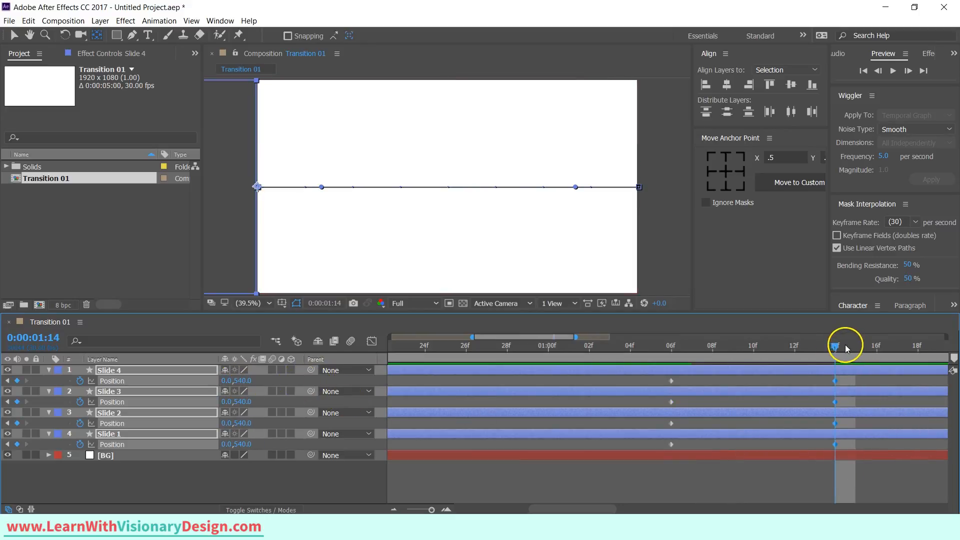
Select all the Position keyframes and apply Easy Ease.
left_click_drag(829, 344, 657, 379)
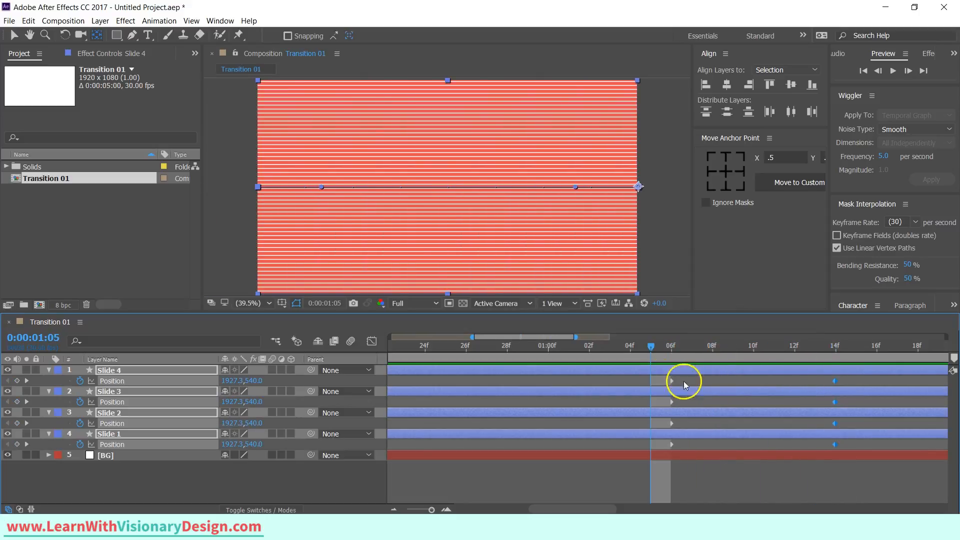
left_click_drag(847, 381, 659, 447)
key("F9")
In the Graph Editor, pull Slide 4's outgoing Position ease handle toward the end keyframe.
left_click(371, 344)
left_click(208, 473)
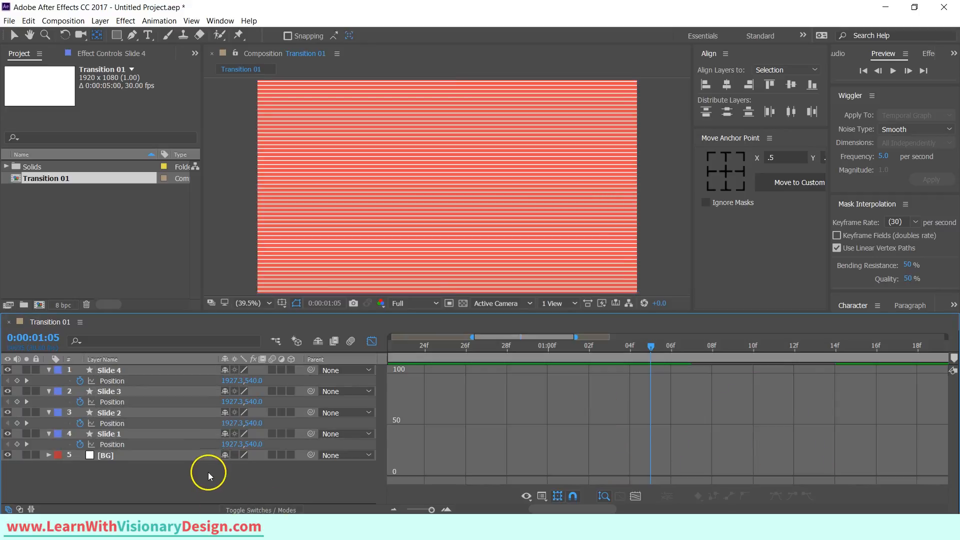
left_click(163, 378)
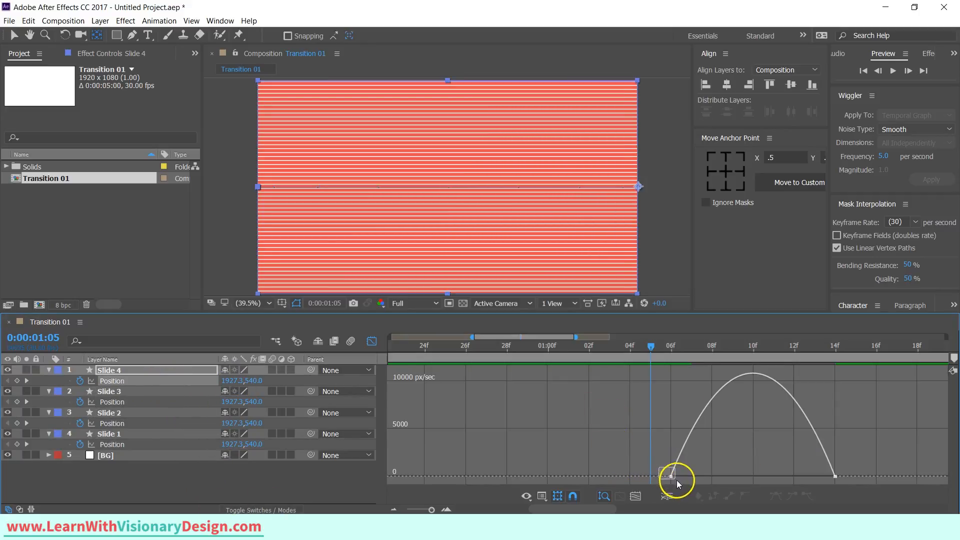
left_click_drag(677, 480, 677, 481)
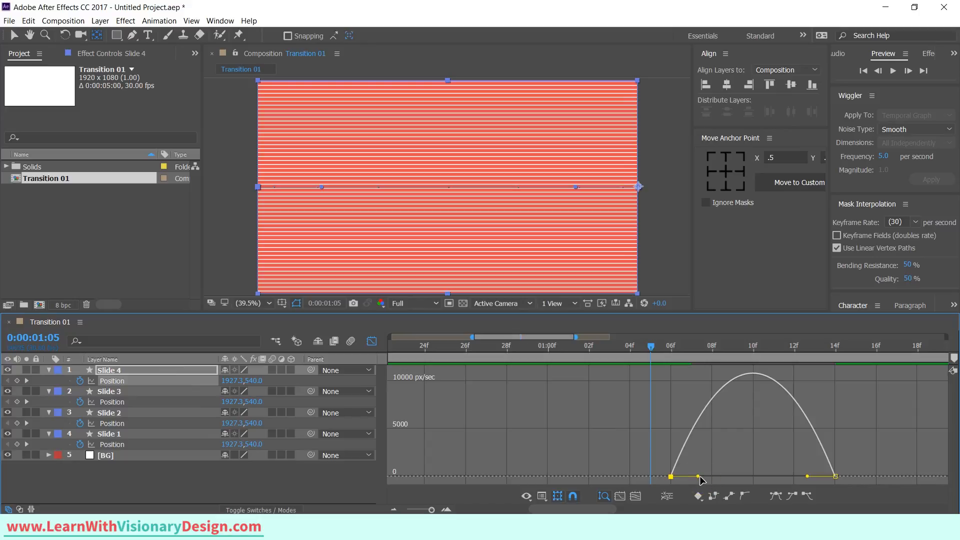
left_click_drag(698, 477, 830, 479)
Pull Slide 3's outgoing Position ease handle far toward the end keyframe for a late burst.
left_click(168, 400)
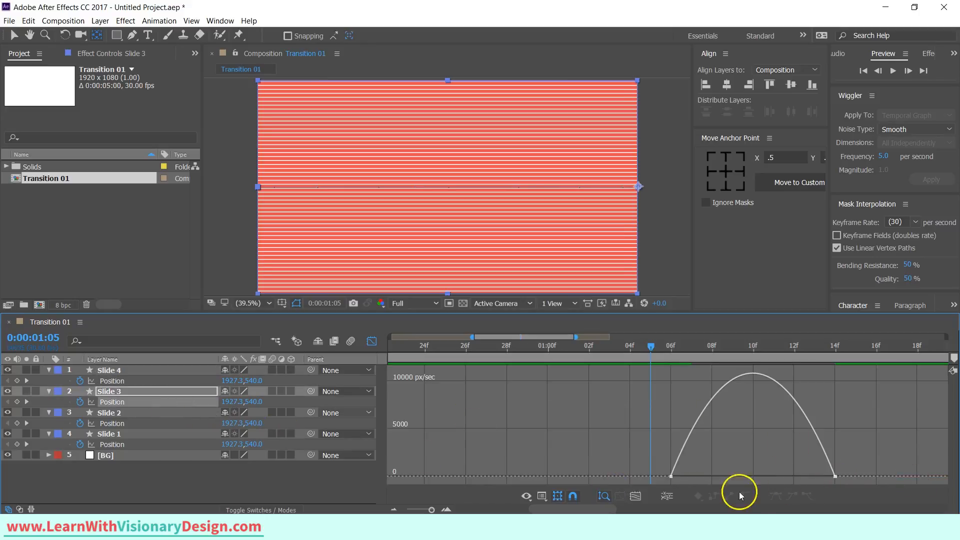
left_click(669, 475)
left_click_drag(700, 476, 812, 477)
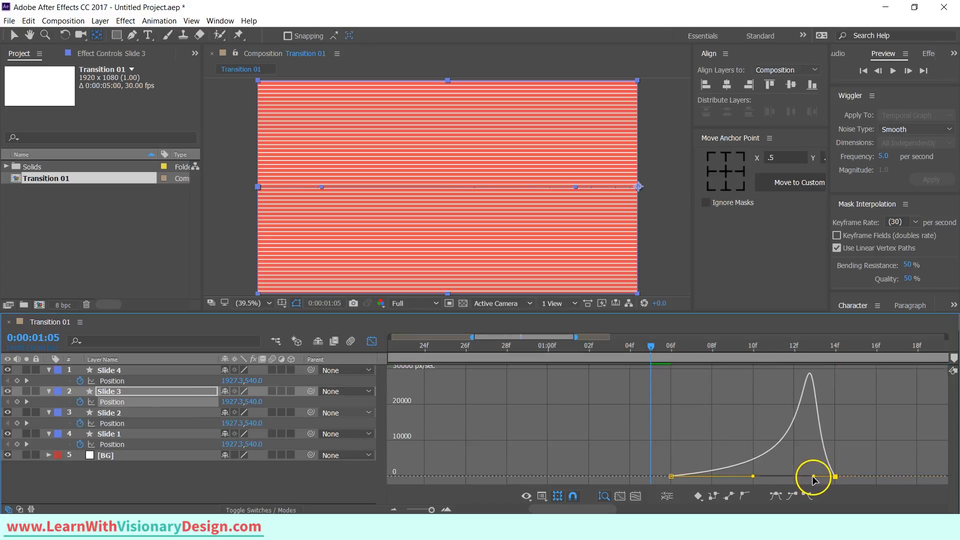
Adjust the outgoing Position ease handles of Slide 2 and Slide 1, then close the Graph Editor.
left_click(184, 424)
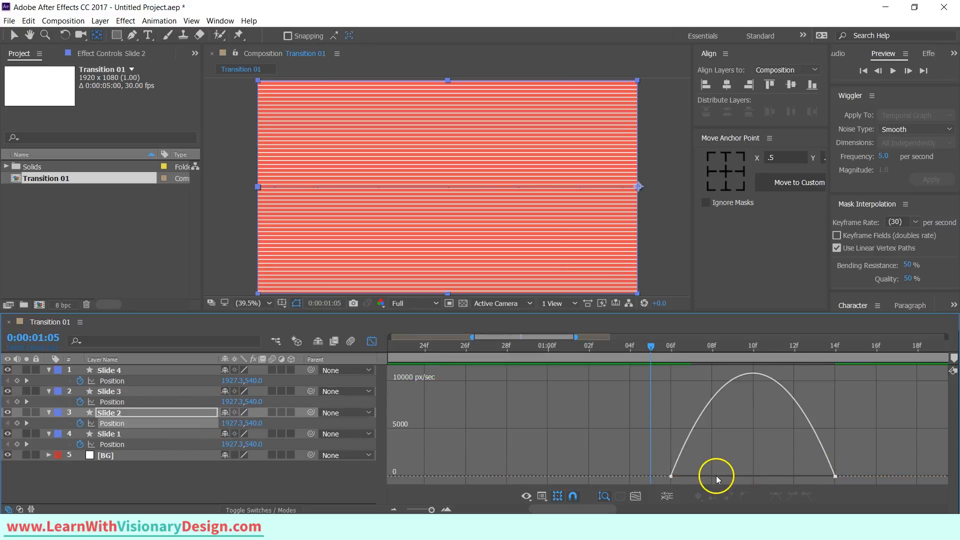
left_click(671, 476)
left_click_drag(669, 467, 739, 476)
left_click(173, 444)
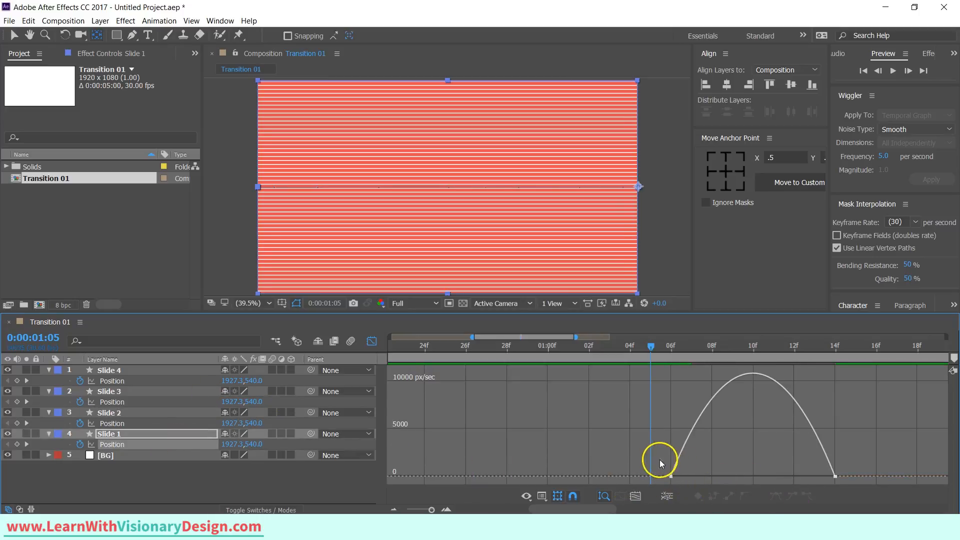
left_click_drag(697, 476, 739, 478)
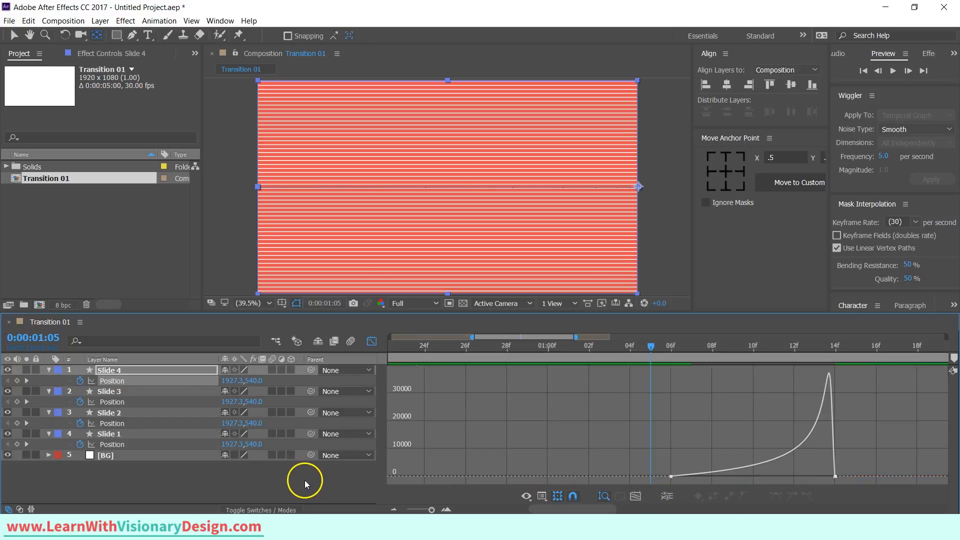
left_click(304, 479)
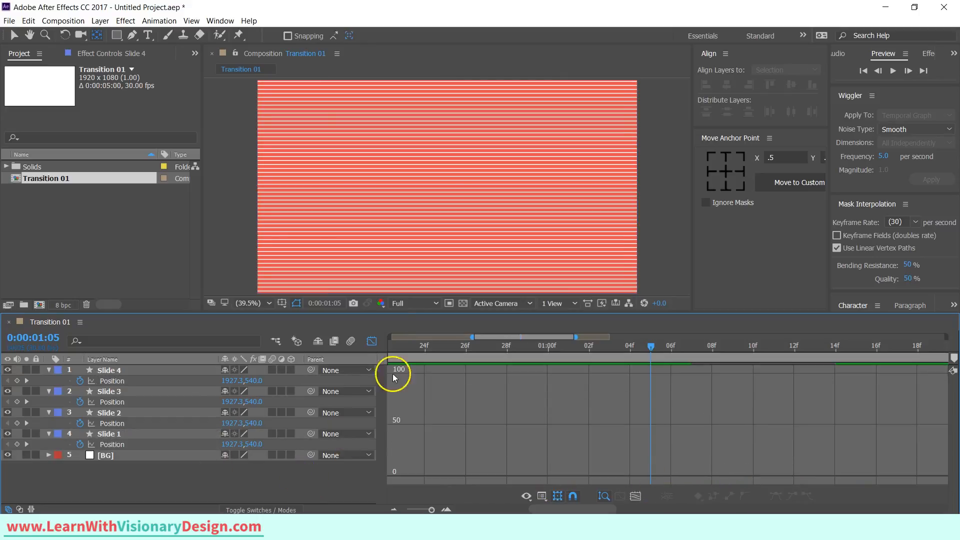
left_click(371, 341)
Reveal the animated properties of all slides and shift Slide 4's Position keyframes to start at 0:00:00:28.
left_click(166, 369)
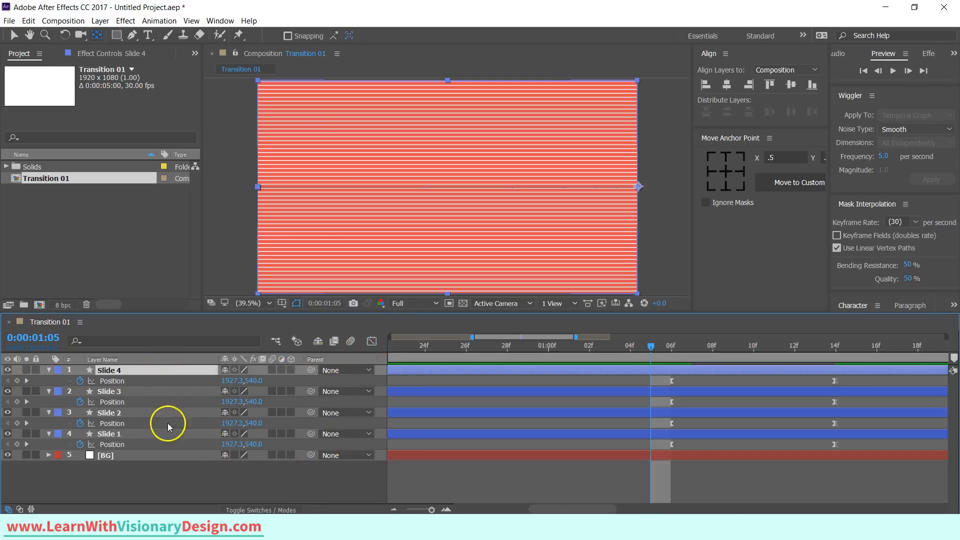
left_click(179, 434, "shift")
key("u")
key("u")
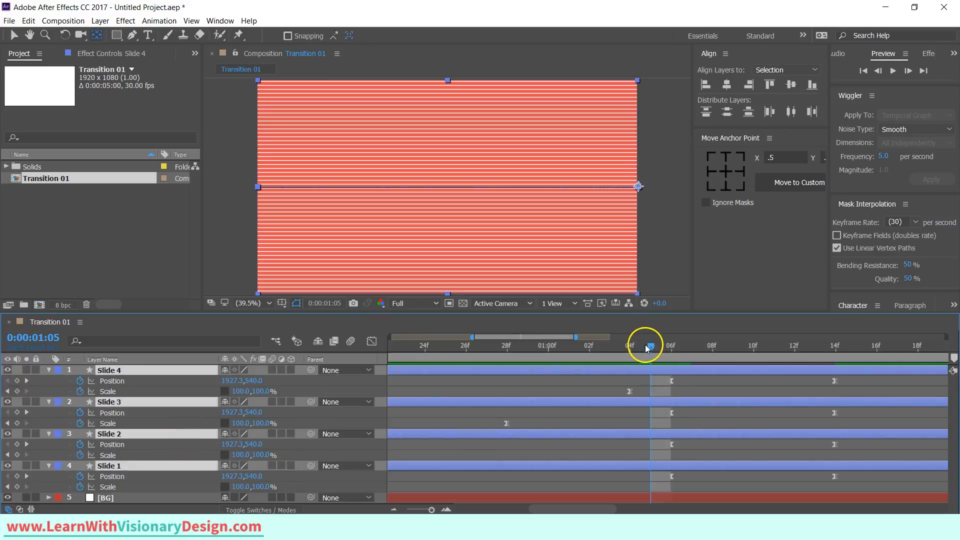
left_click_drag(651, 355, 510, 354)
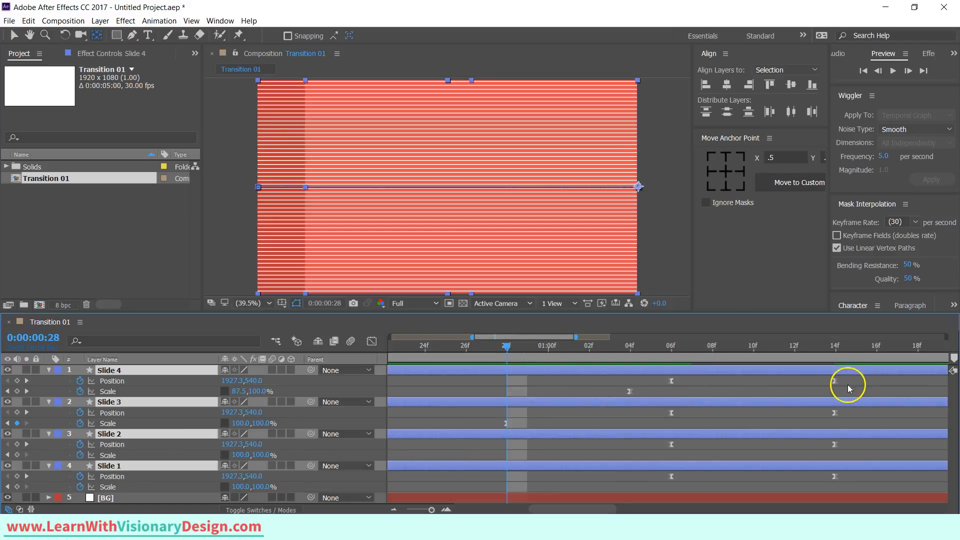
left_click_drag(851, 388, 505, 388)
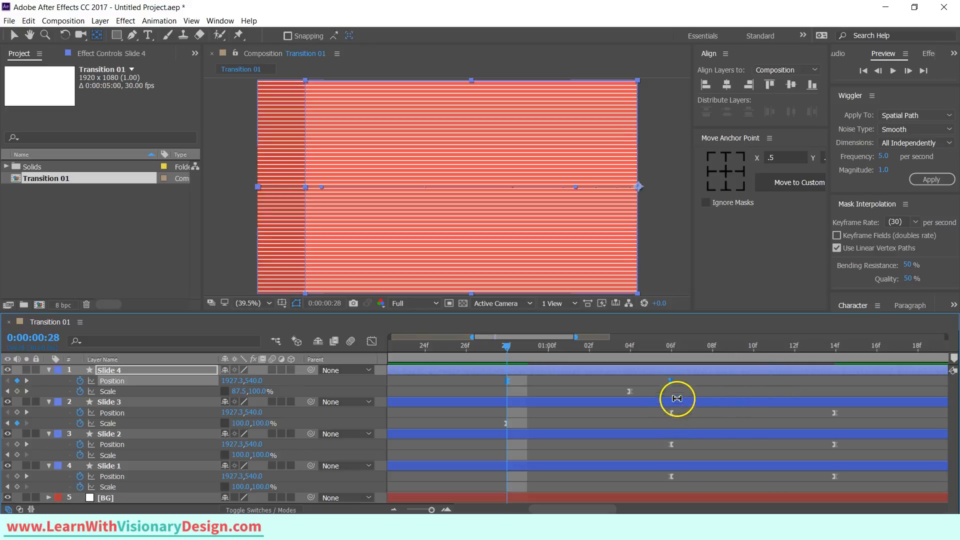
Move the ending Position keyframes of all four slides two frames later.
left_click_drag(670, 380, 715, 382)
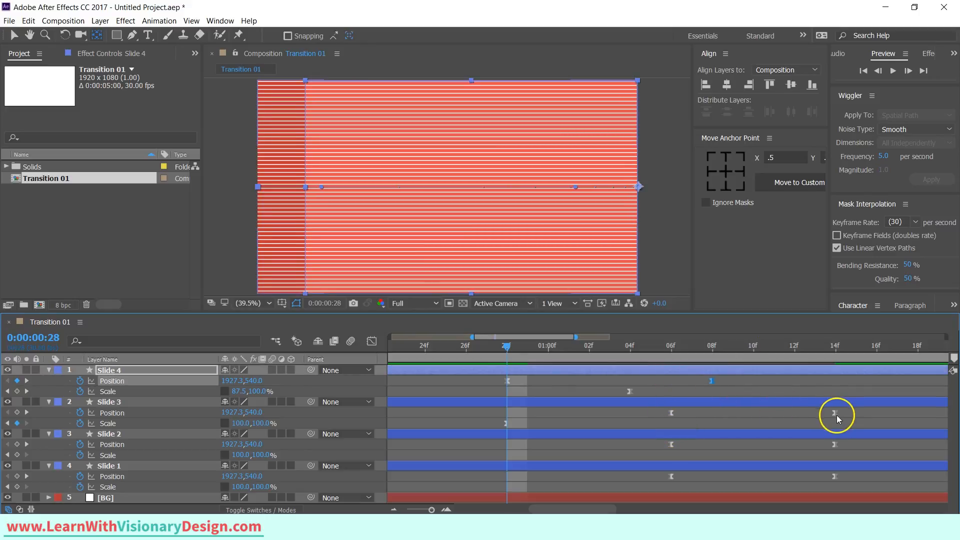
left_click_drag(848, 411, 872, 480)
left_click(875, 412)
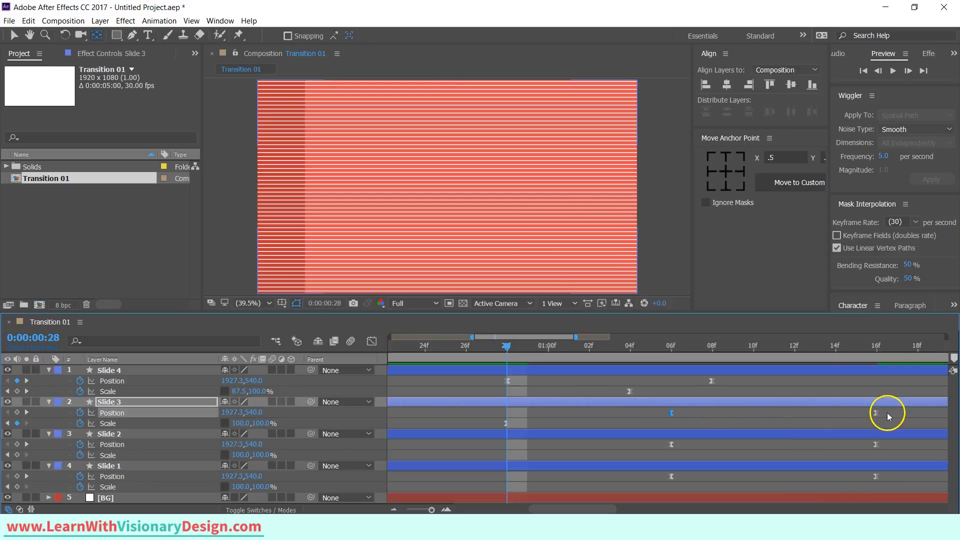
Stagger the Position keyframes by shifting Slide 3's pair earlier and Slide 1's pair later.
left_click(671, 413, "shift")
left_click_drag(670, 413, 594, 413)
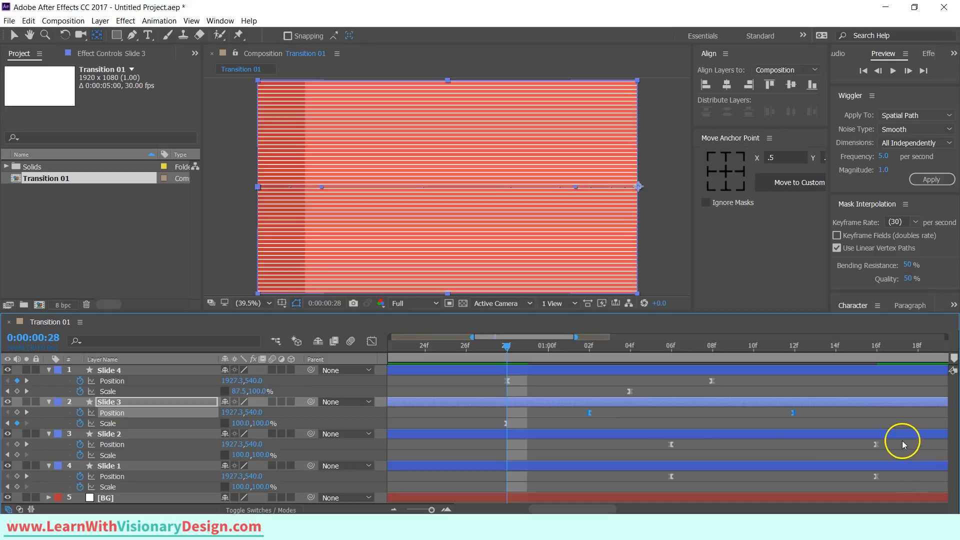
left_click_drag(905, 470, 755, 486)
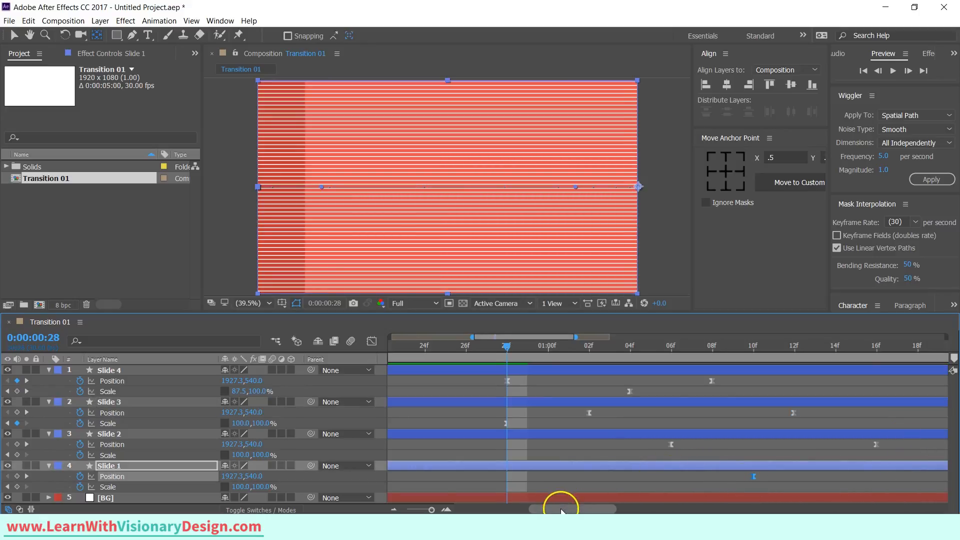
Preview the finished transition and return to the start of the timeline.
left_click_drag(556, 508, 407, 507)
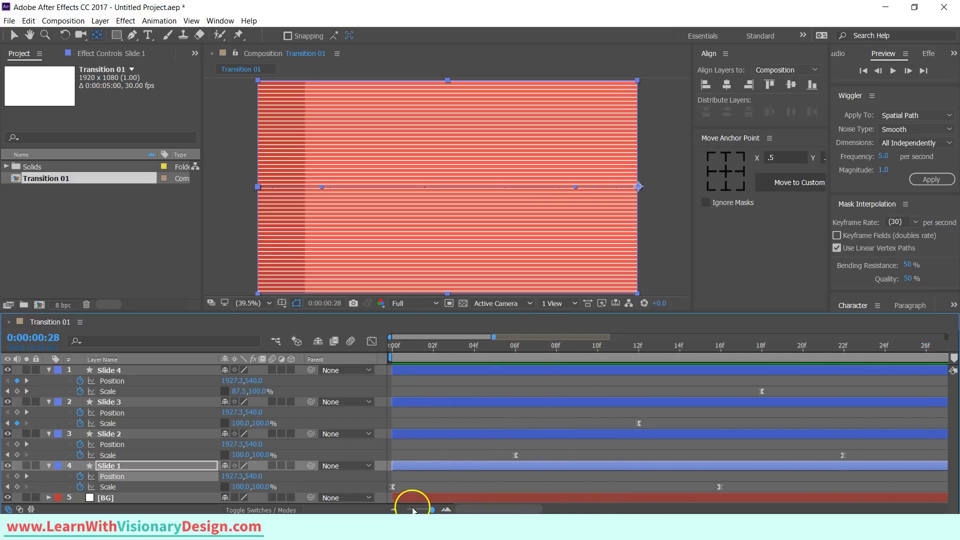
left_click(574, 455)
key("space")
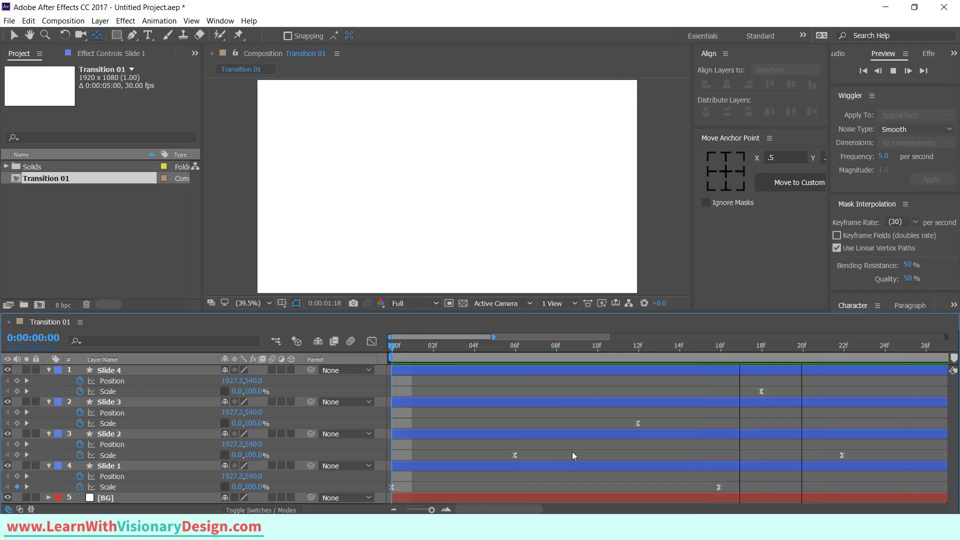
key("space")
left_click_drag(475, 346, 401, 347)
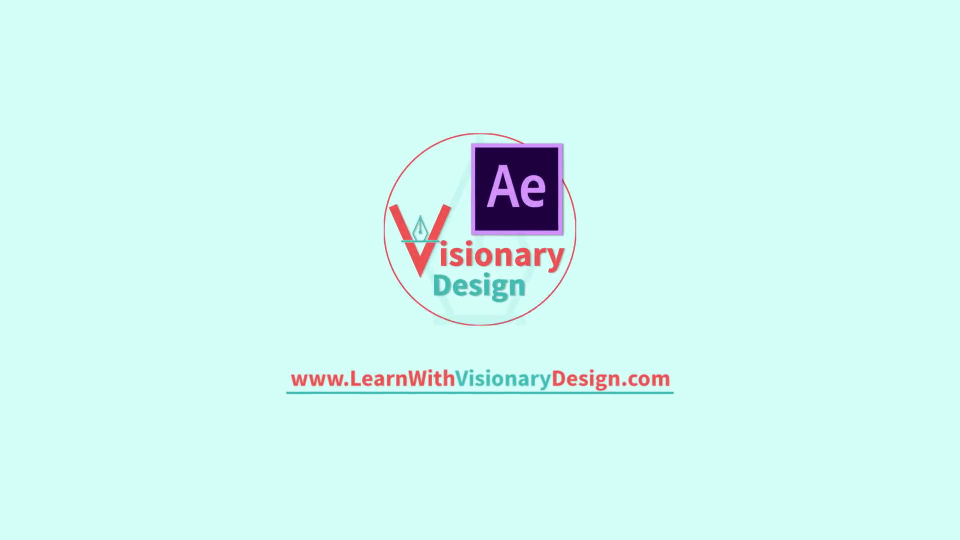